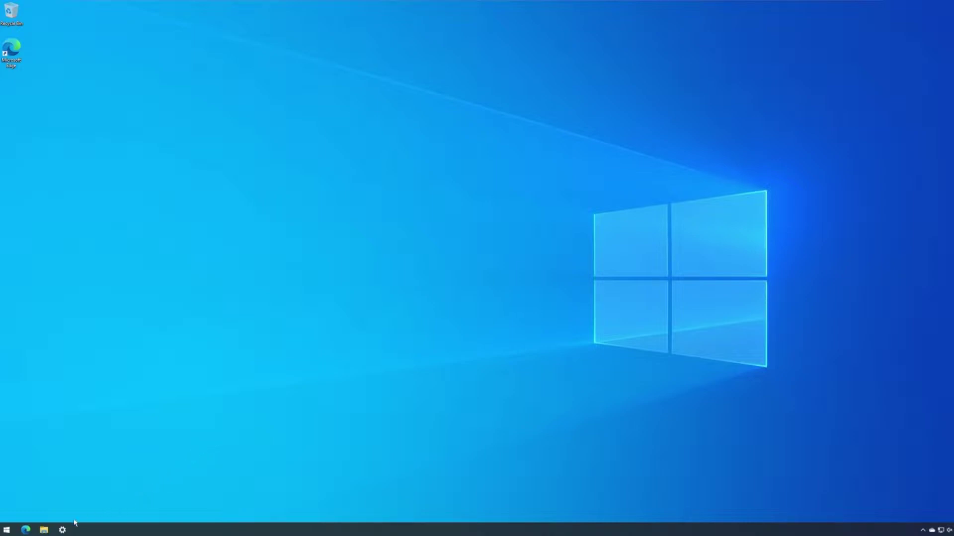
- Check the Windows printer settings, then submit the Printix free-trial sign-up for subdomain printix-azure
left_click(63, 530)
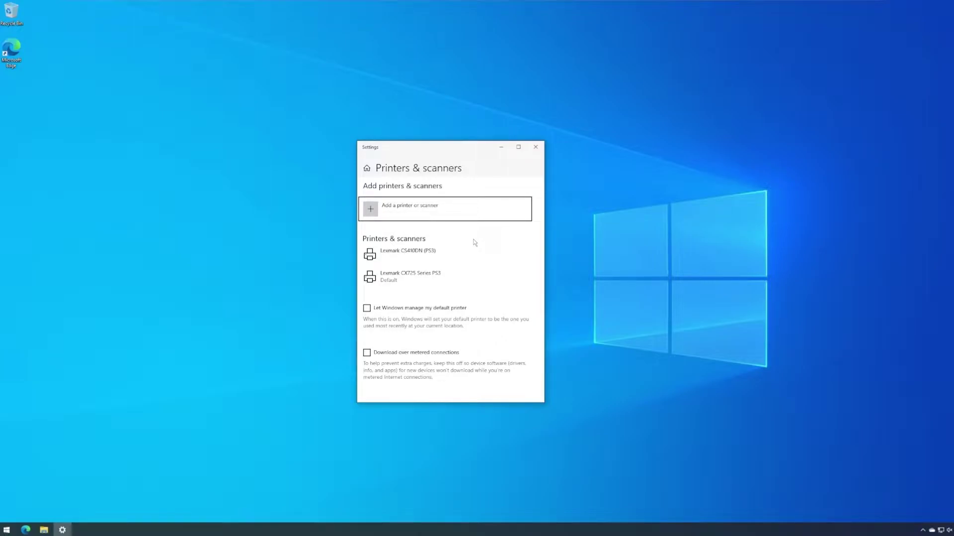
key("alt+F4")
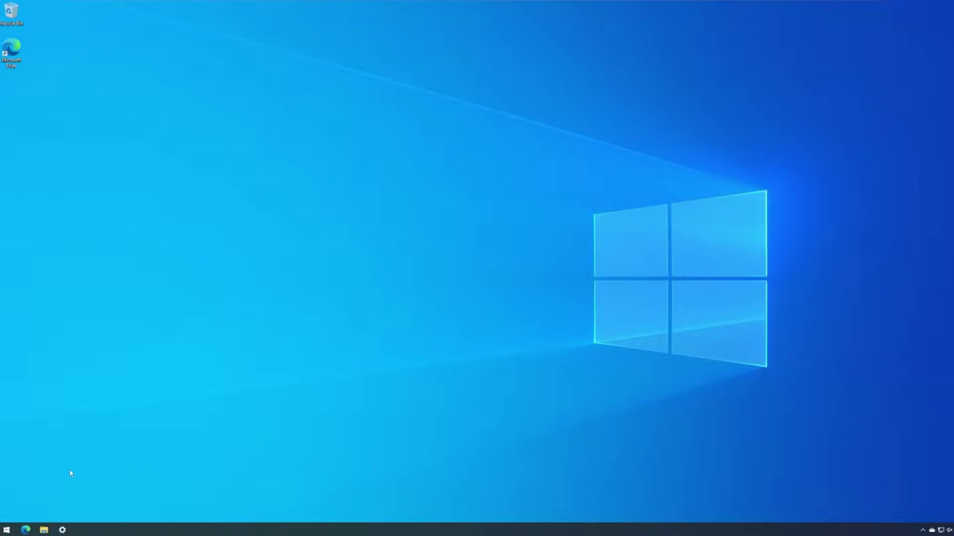
left_click(25, 530)
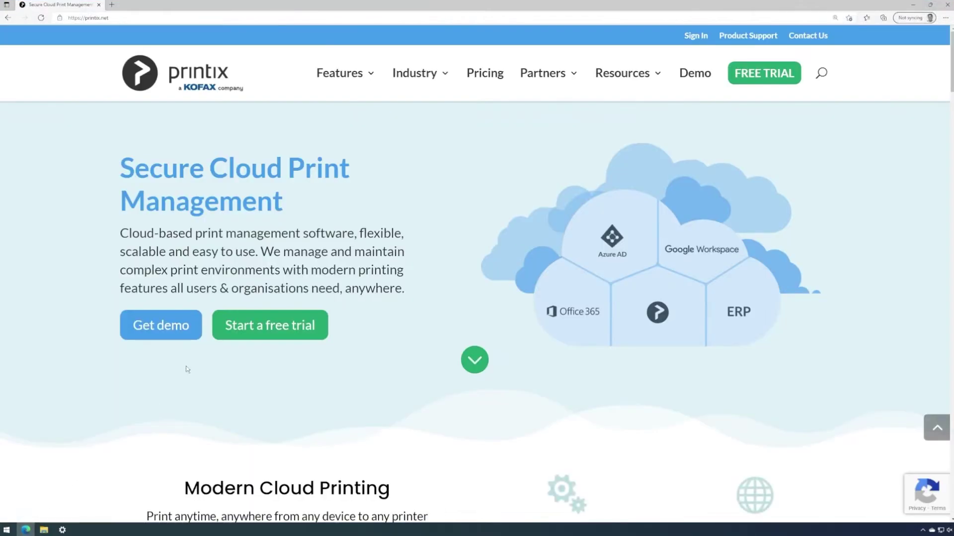
left_click(268, 327)
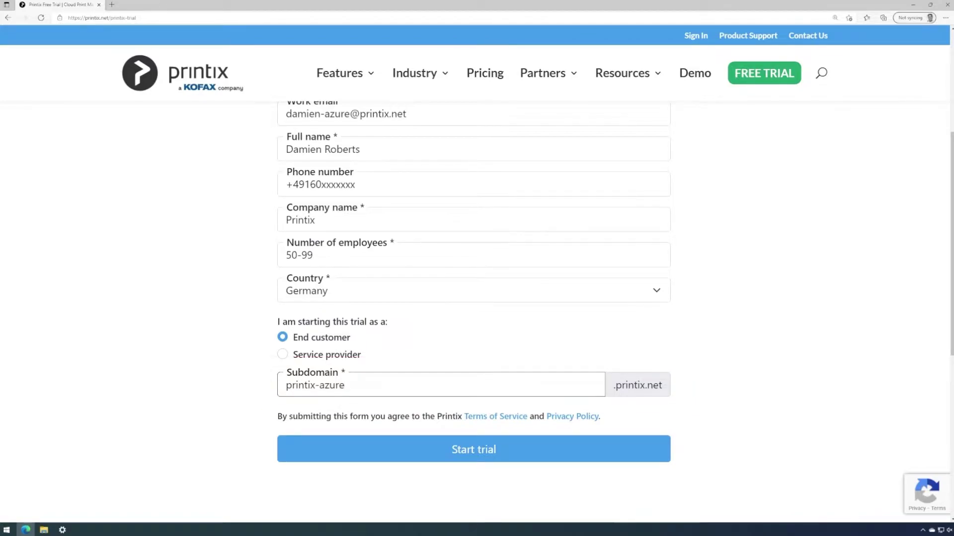
left_click(467, 453)
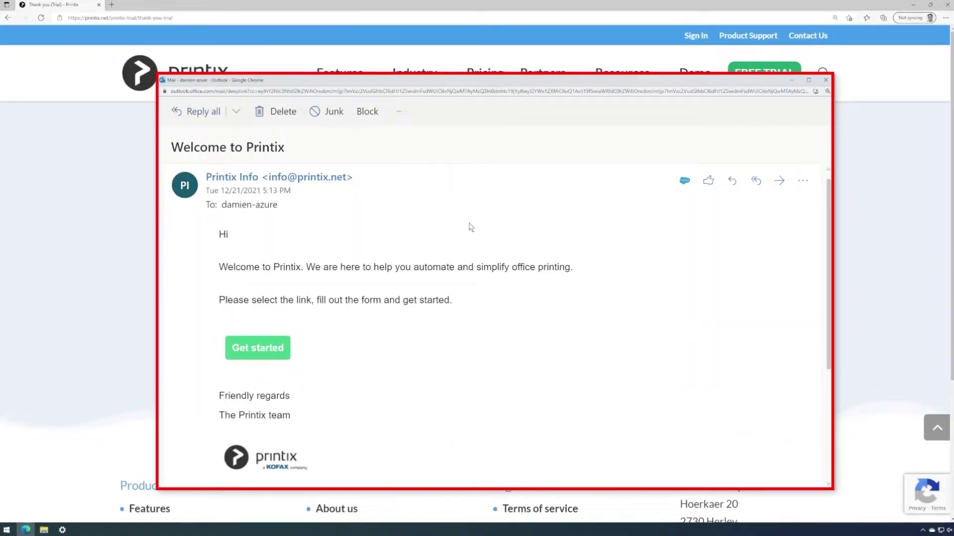
- From the welcome email, save the new admin password and download the Printix Client installer
left_click(270, 347)
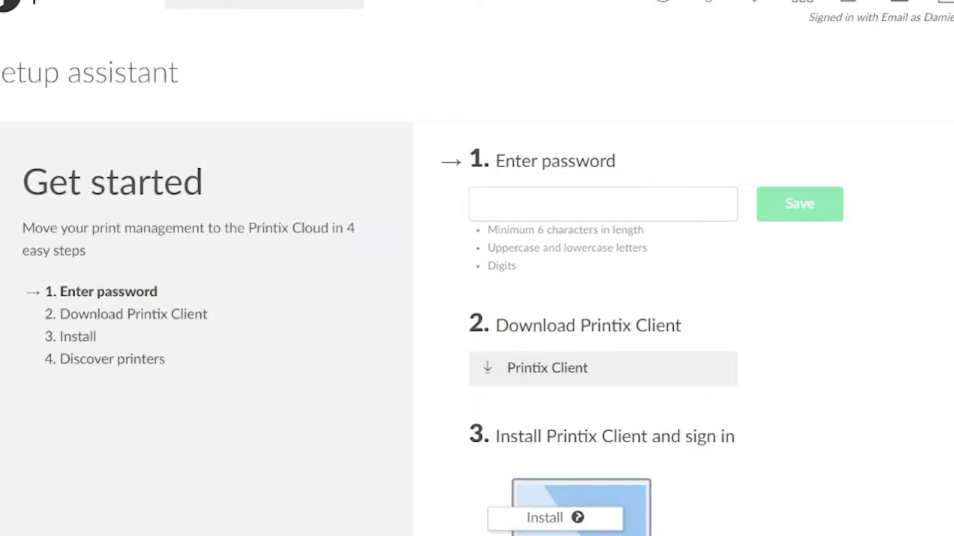
key("ctrl+v")
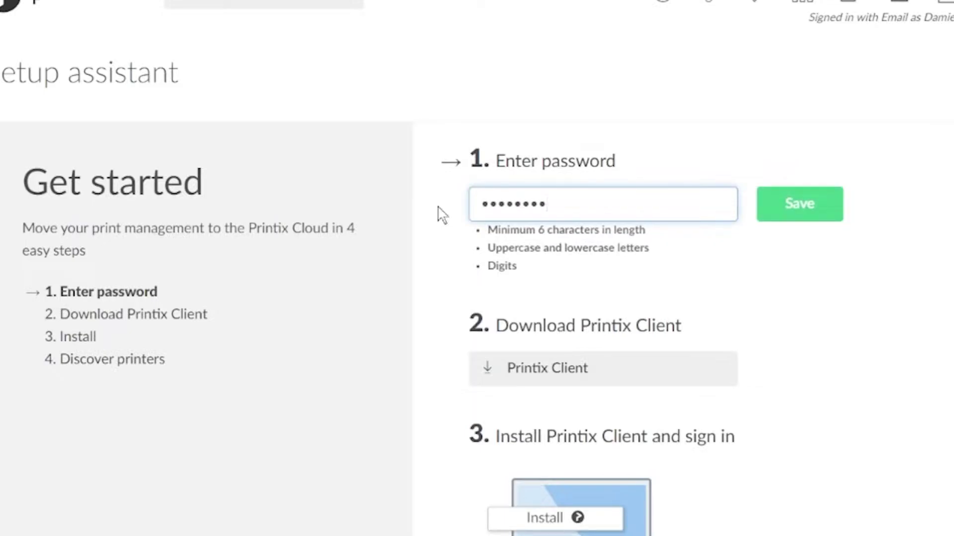
left_click(797, 211)
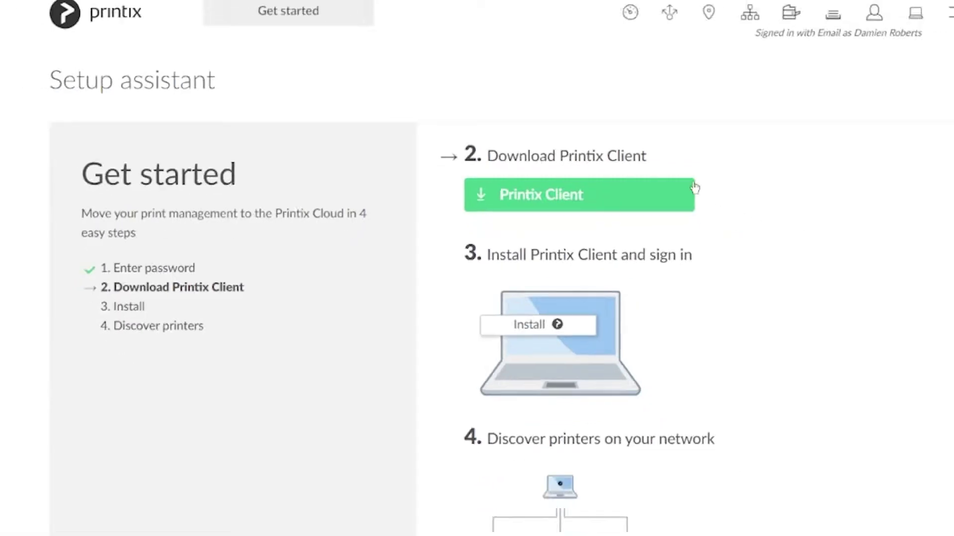
left_click(671, 207)
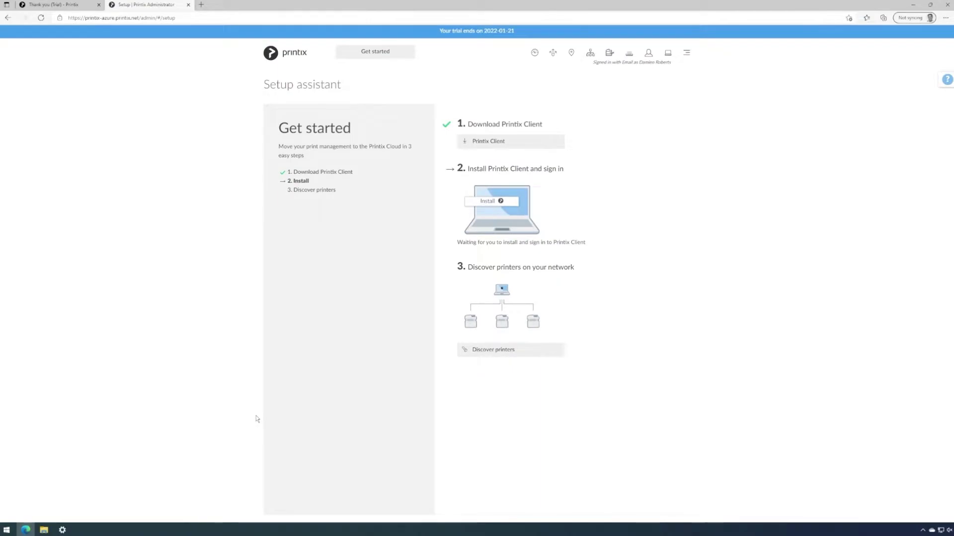
- Run the downloaded Printix Client installer from Downloads, keeping English, through to Finish
left_click(45, 530)
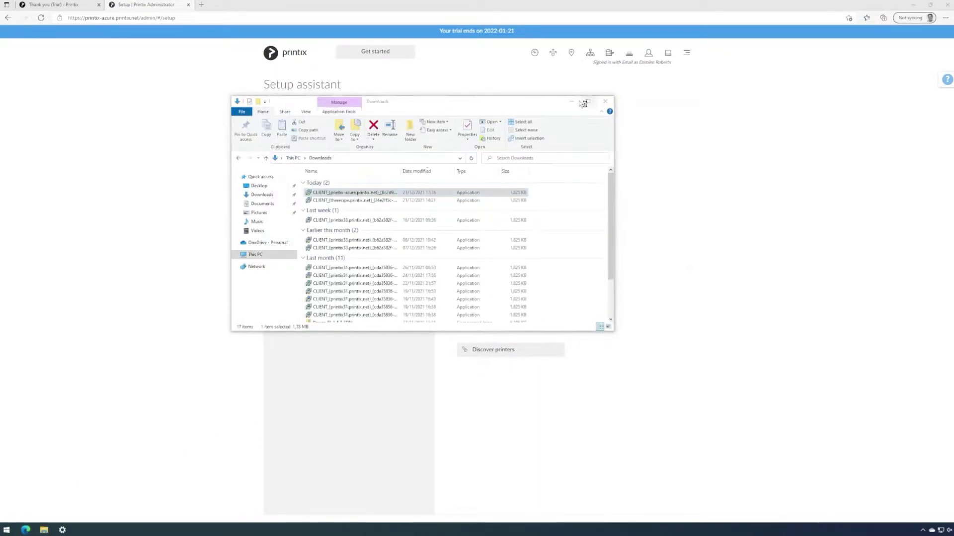
left_click(573, 102)
left_click(485, 267)
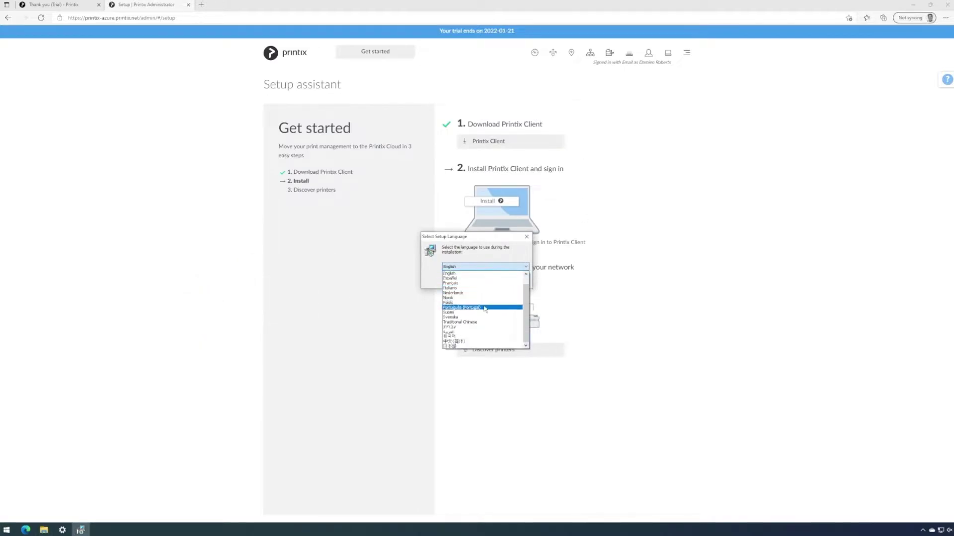
left_click(485, 273)
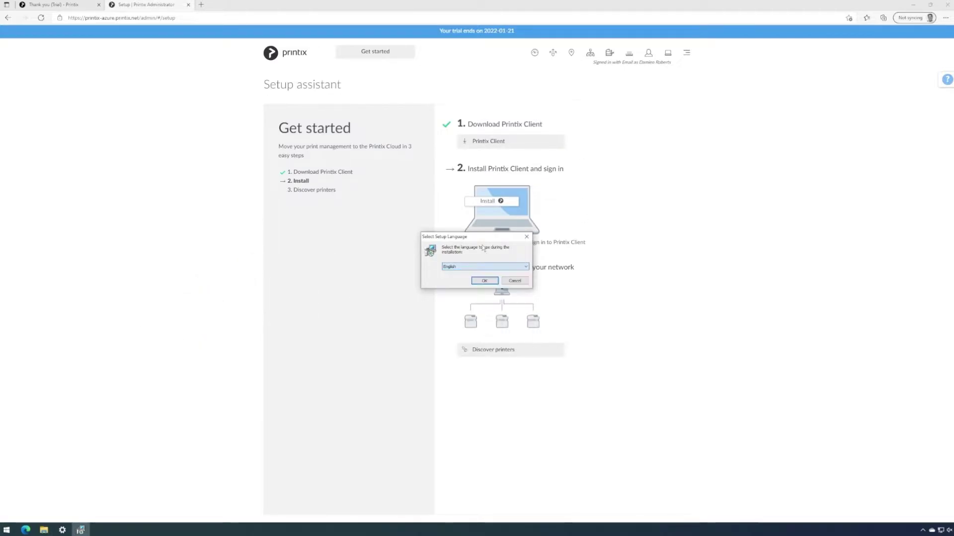
left_click(485, 281)
left_click(517, 324)
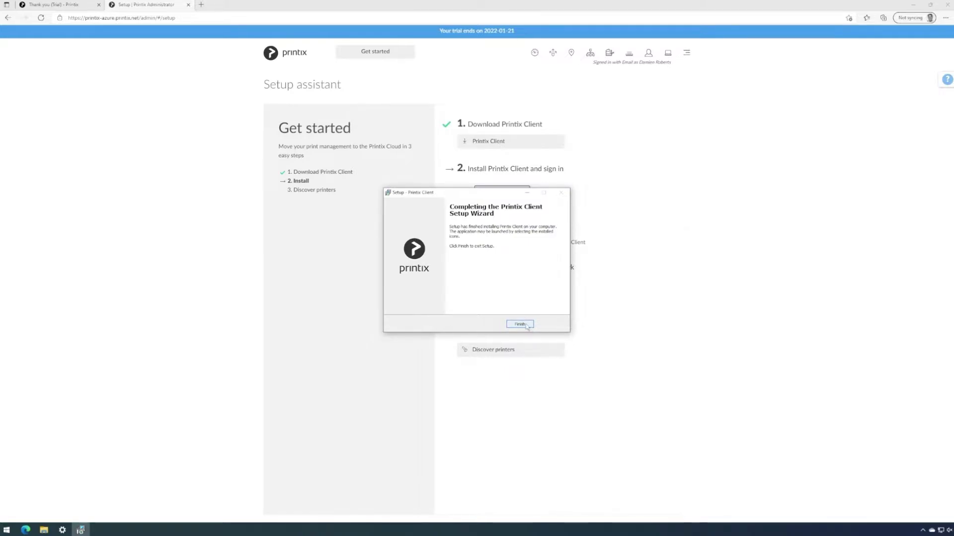
left_click(528, 326)
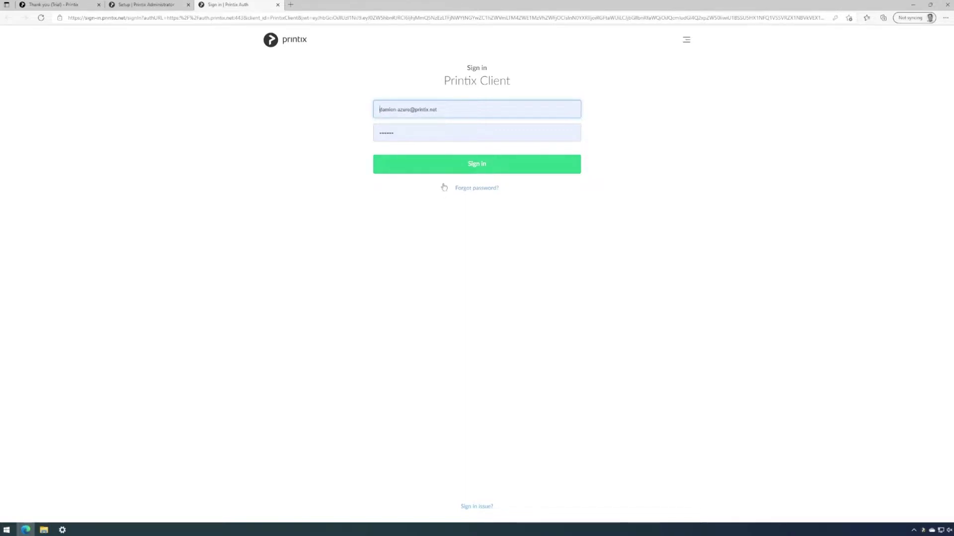
- Sign in to the Printix Client, then discover printers, which finds 2 on Network 1
left_click(463, 165)
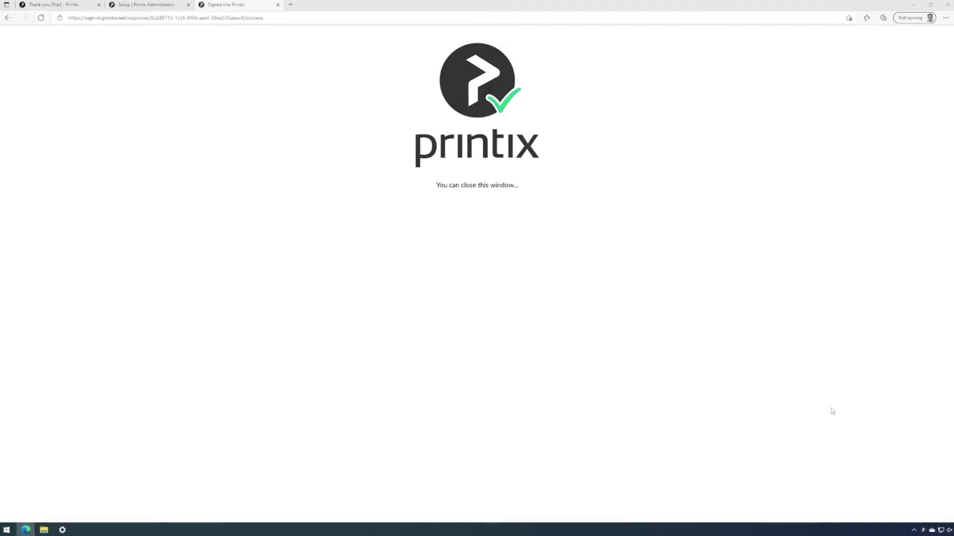
left_click(278, 5)
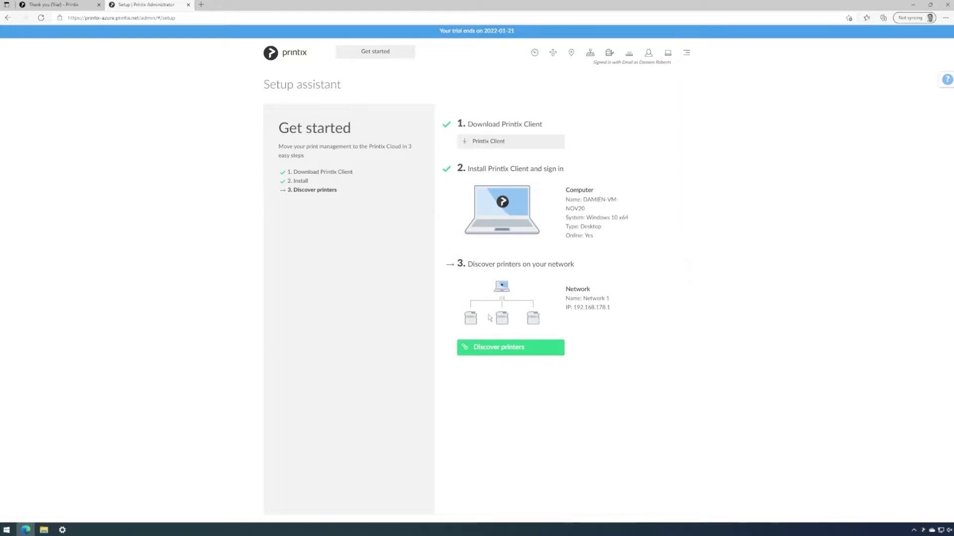
left_click(500, 345)
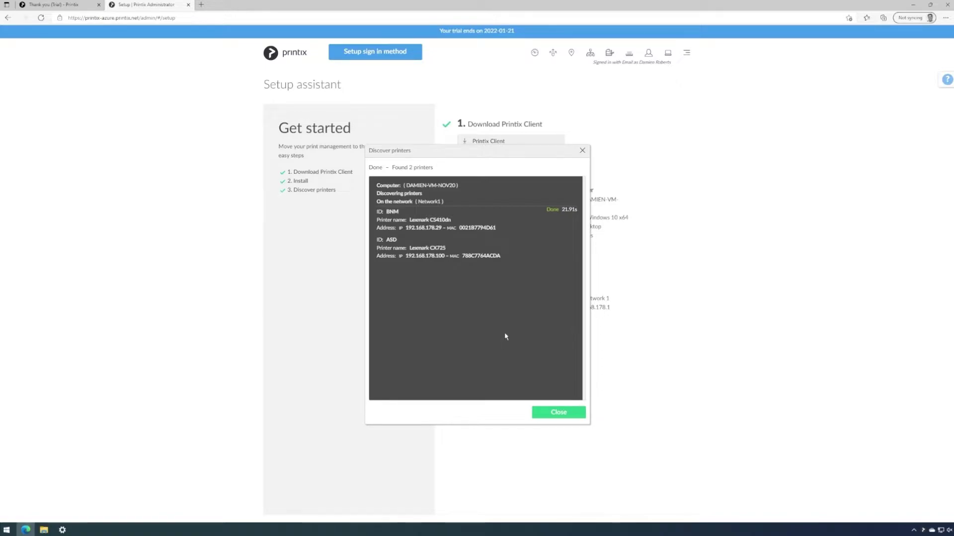
left_click(566, 414)
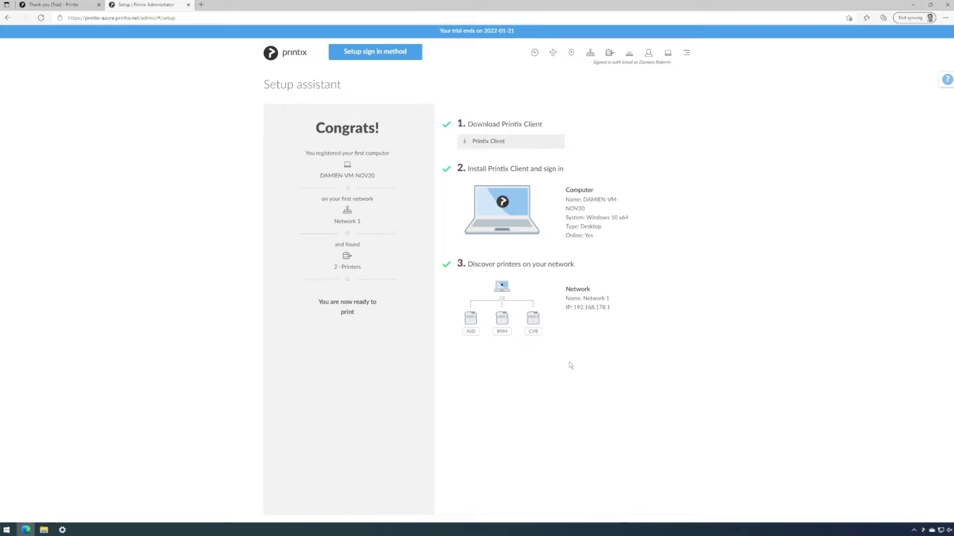
- Link the printix.net Azure AD directory under Authentication using the Microsoft account, staying signed in
left_click(377, 56)
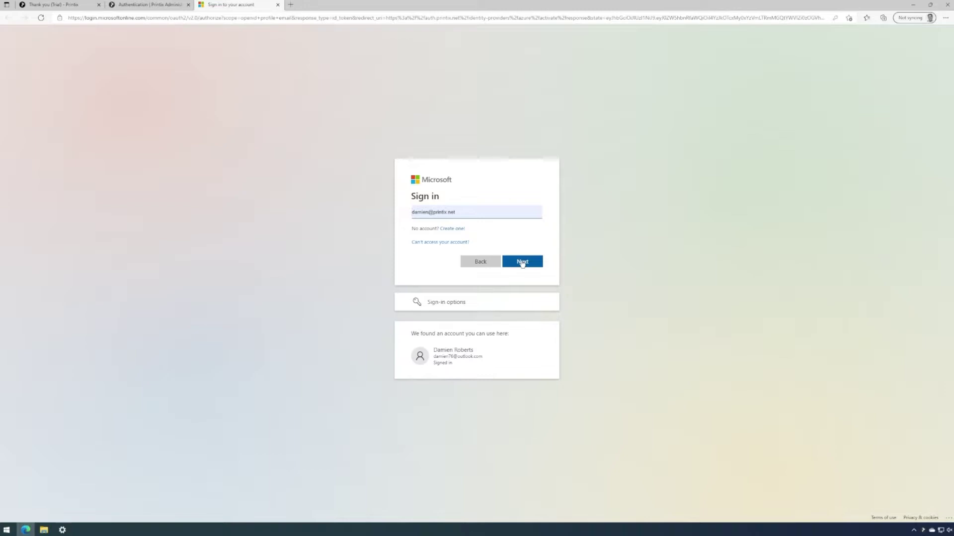
left_click(522, 262)
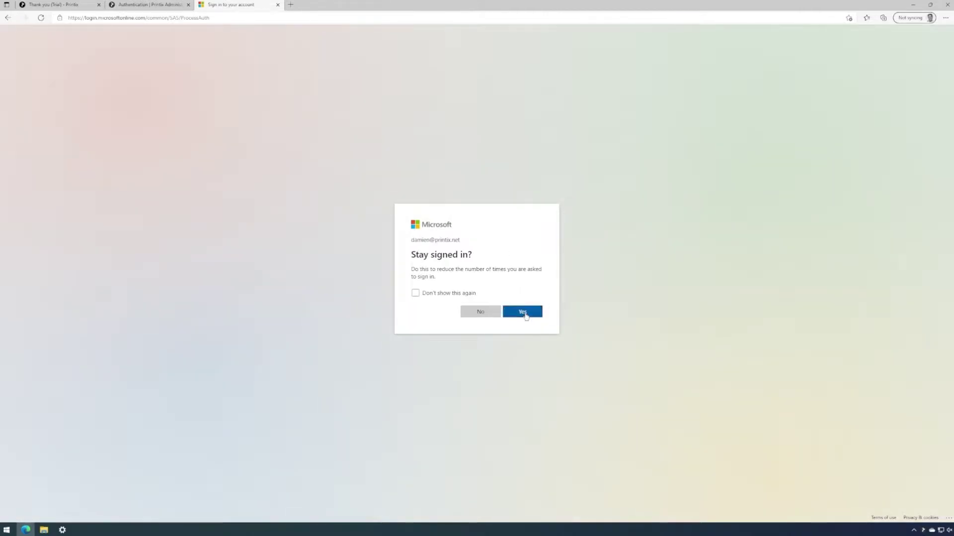
left_click(523, 311)
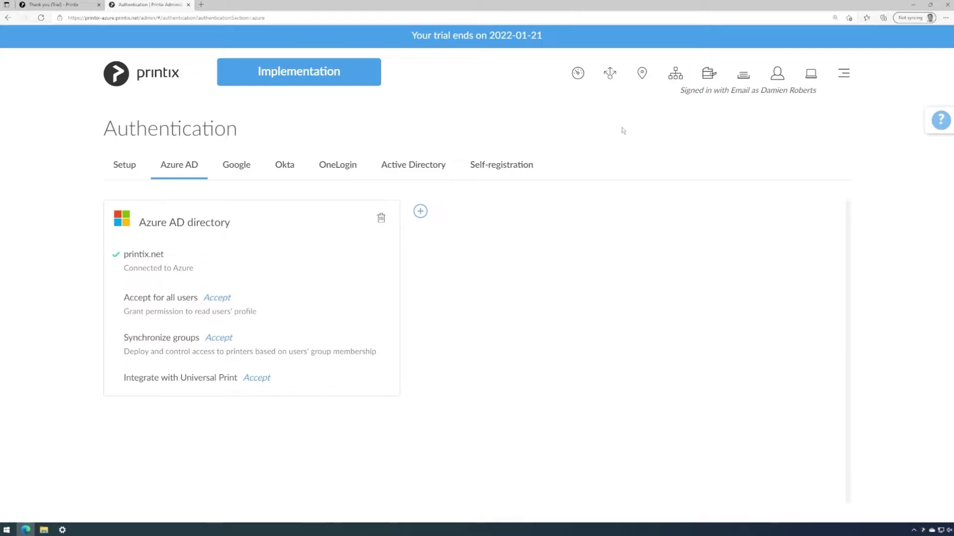
- Rename the network Network1 to 'Printix LAN', save it, and return to the printers list
left_click(709, 73)
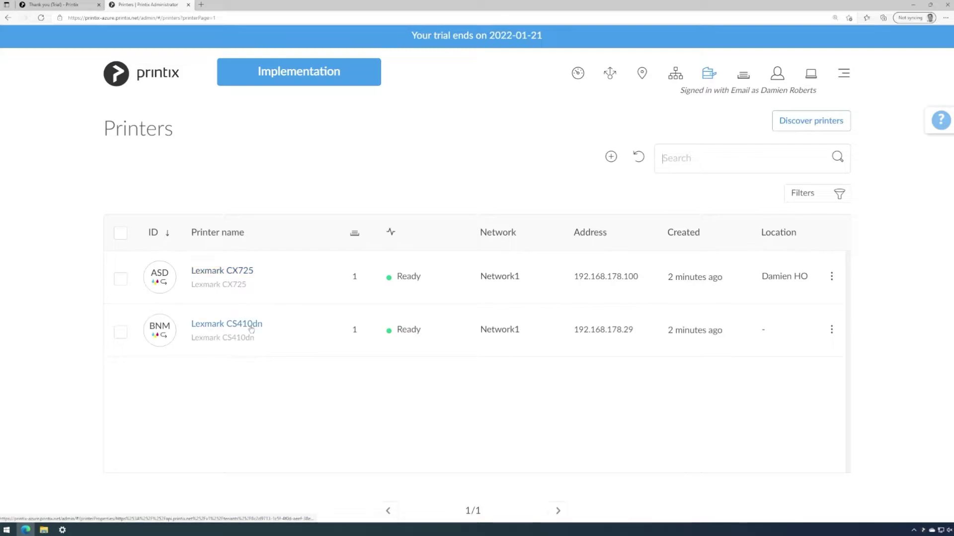
mouse_move(252, 327)
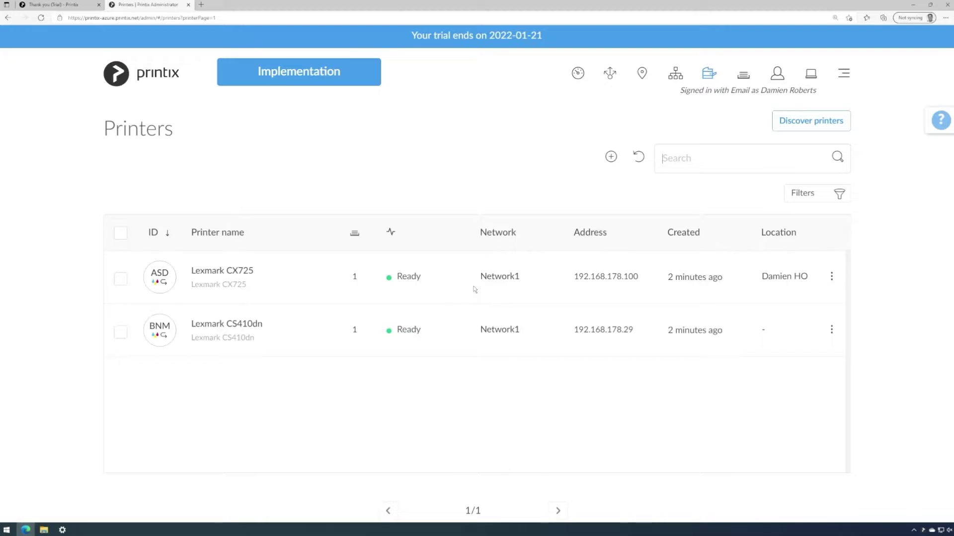
left_click(675, 75)
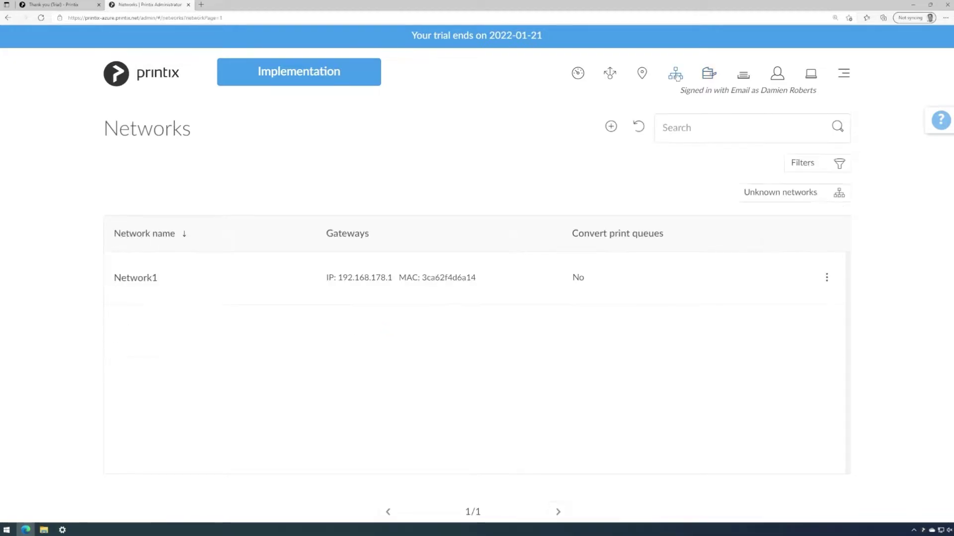
left_click(136, 287)
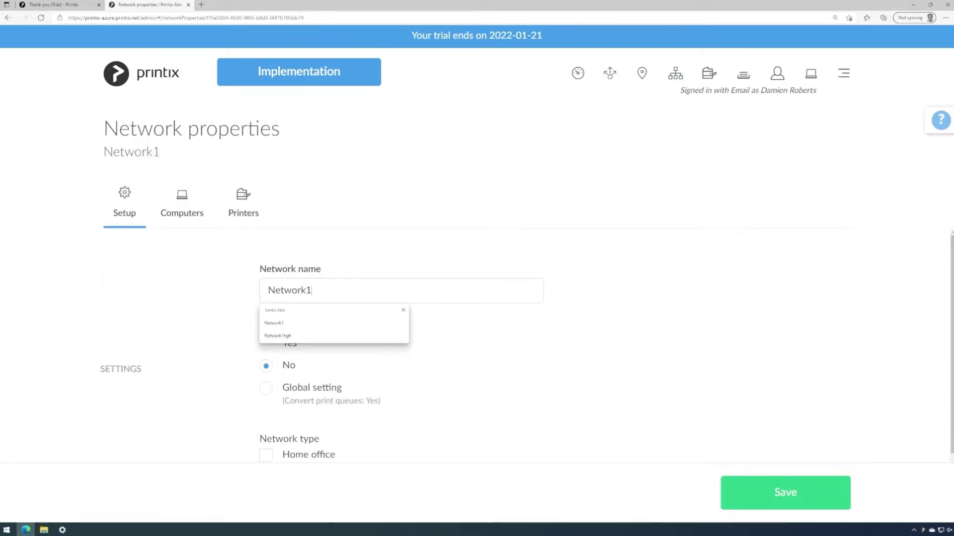
key("ctrl+a")
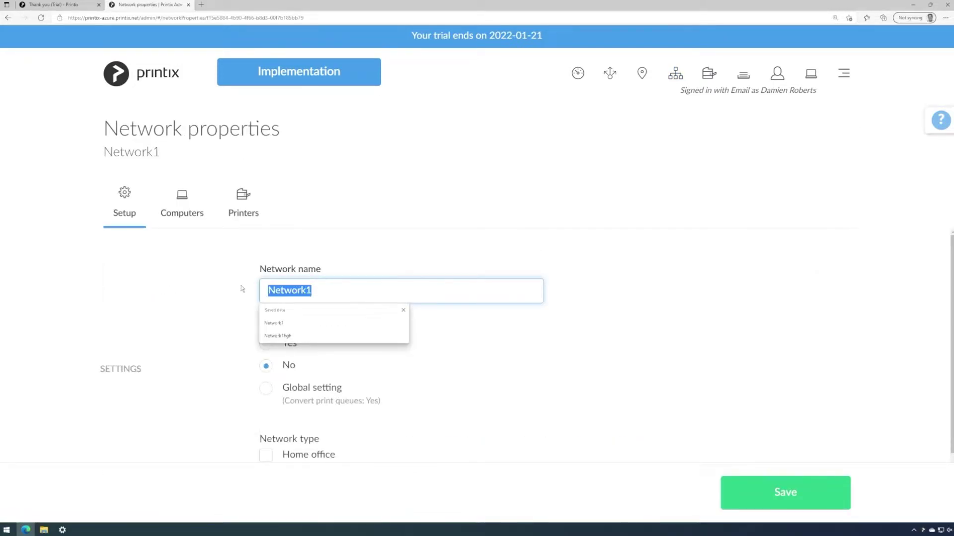
type("Printix LAN")
left_click(774, 489)
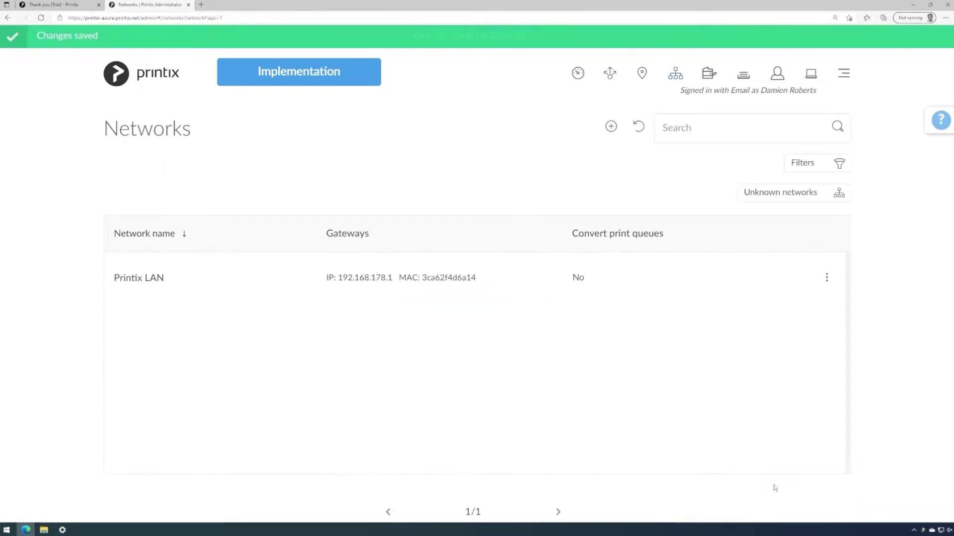
left_click(708, 74)
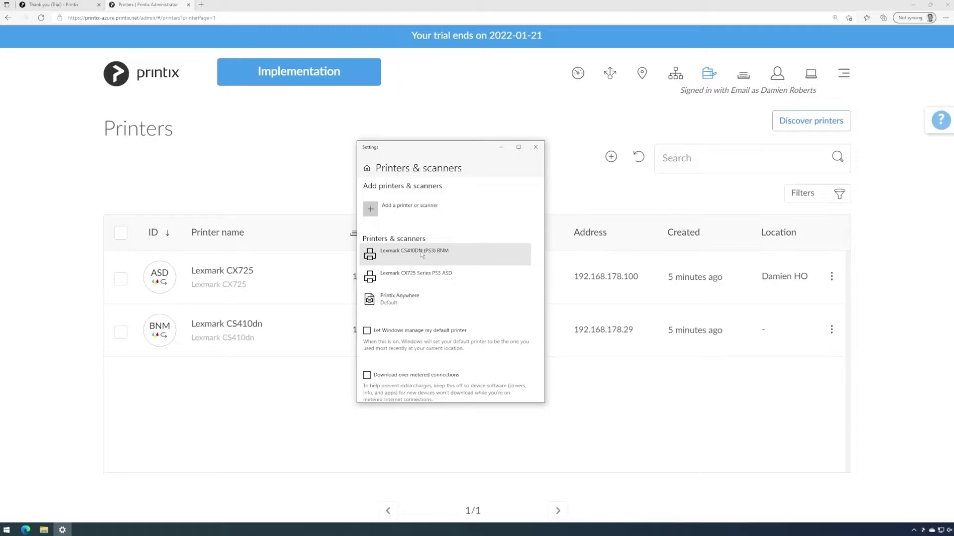
- Show the desktop computer's print queues: Printix Anywhere and both Lexmark queues, all managed
left_click(500, 147)
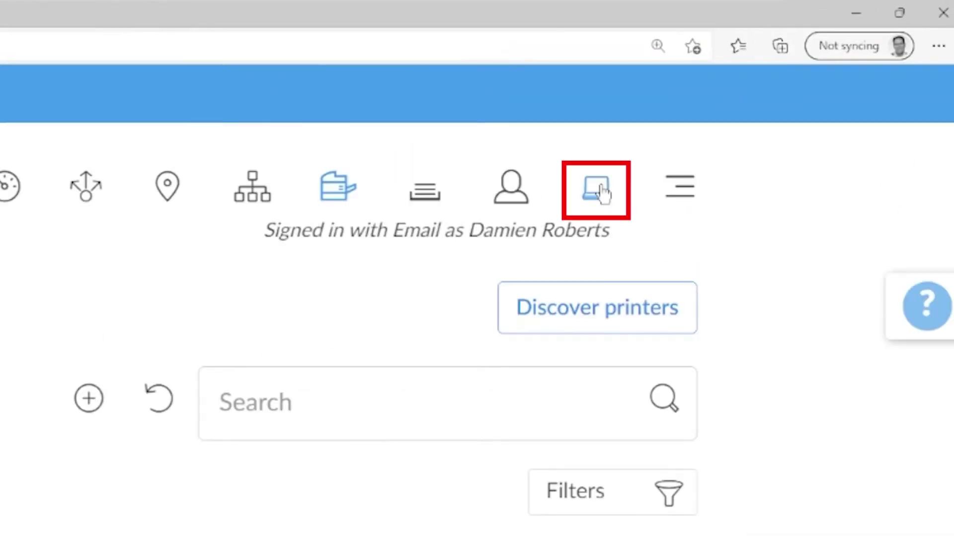
left_click(601, 192)
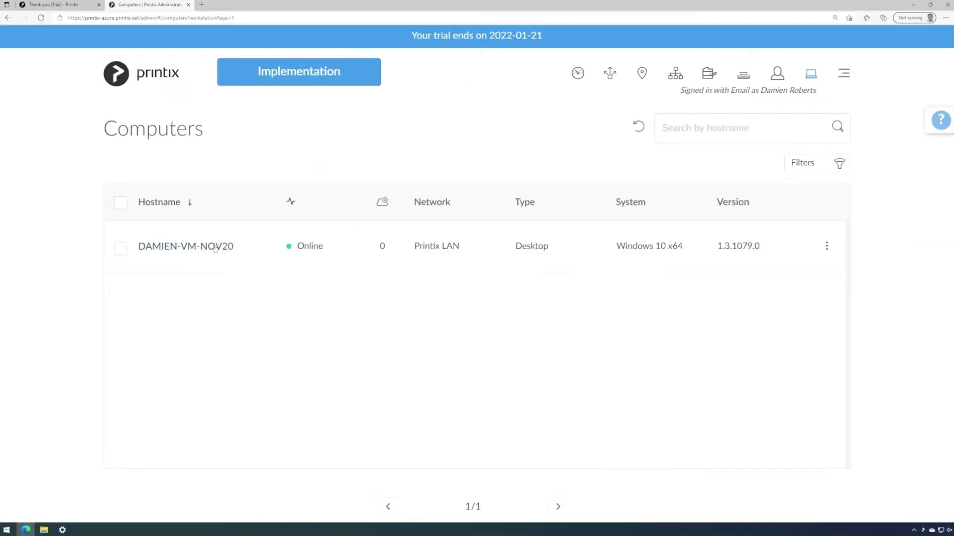
left_click(214, 247)
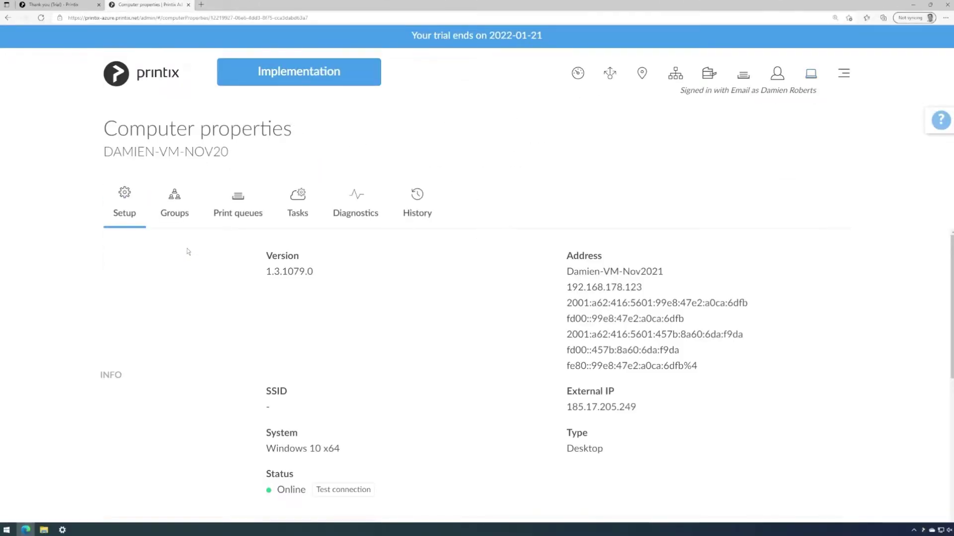
left_click(234, 211)
scroll(181, 390, "down", 1)
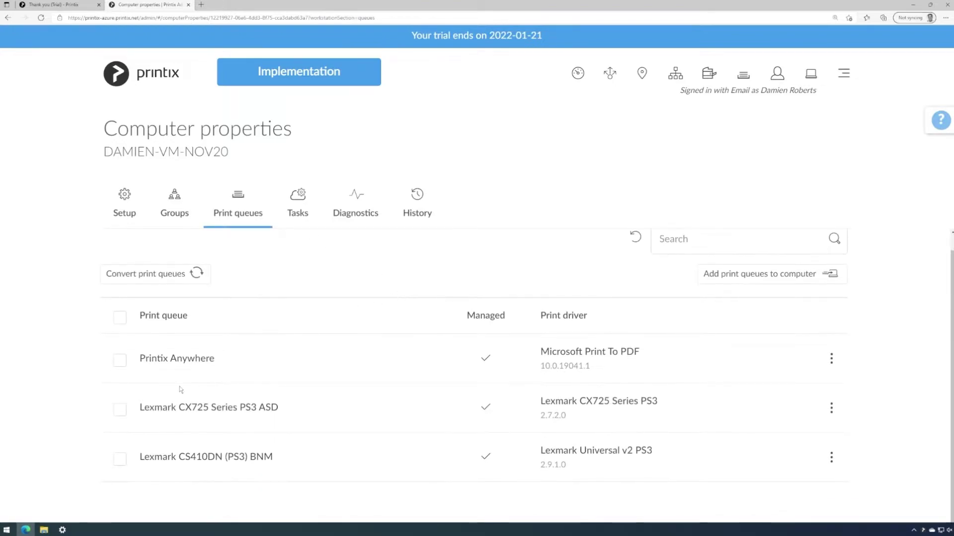
- Open the Implementation assistant with its Printix Client downloads, viewing and closing its help panel
left_click(296, 81)
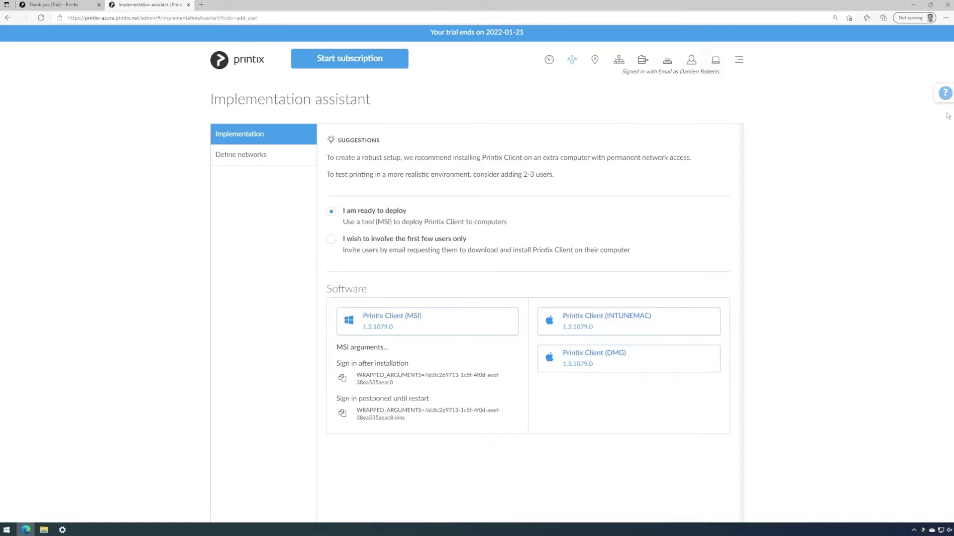
left_click(930, 177)
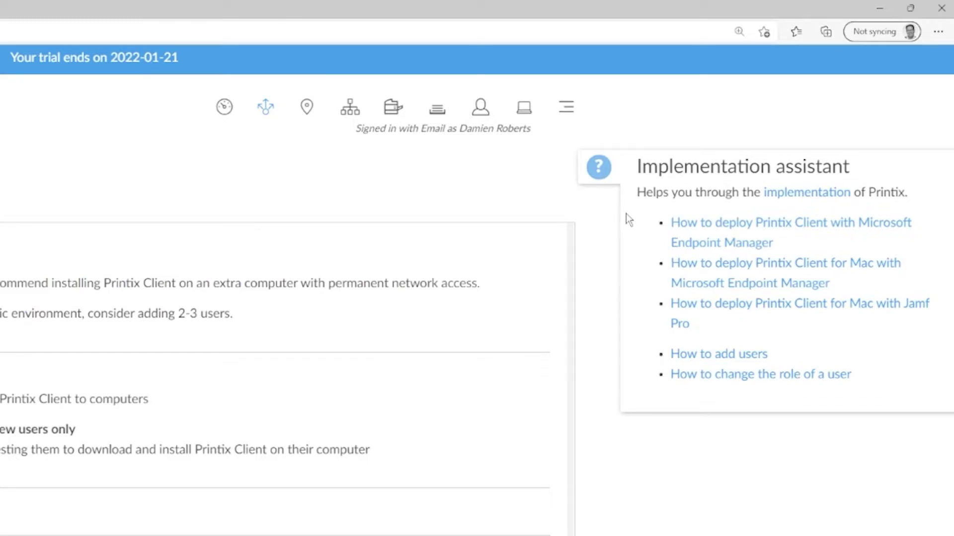
left_click(450, 172)
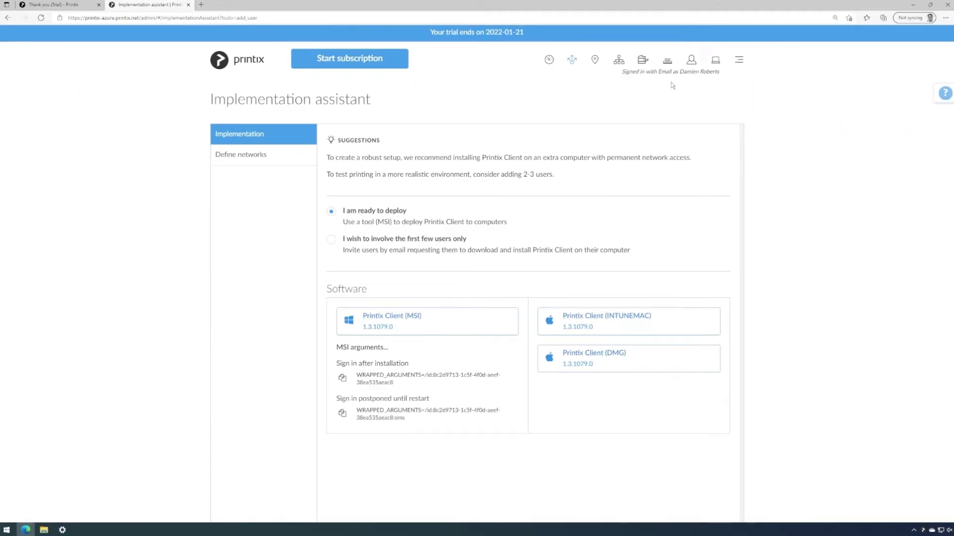
- Show the Print queues list and its help, then bring up the main navigation menu
left_click(667, 62)
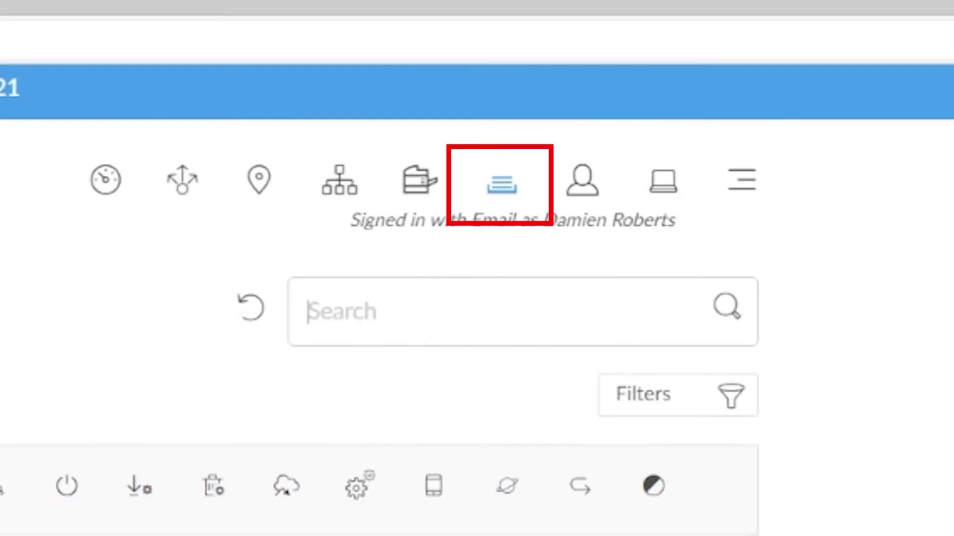
left_click(942, 94)
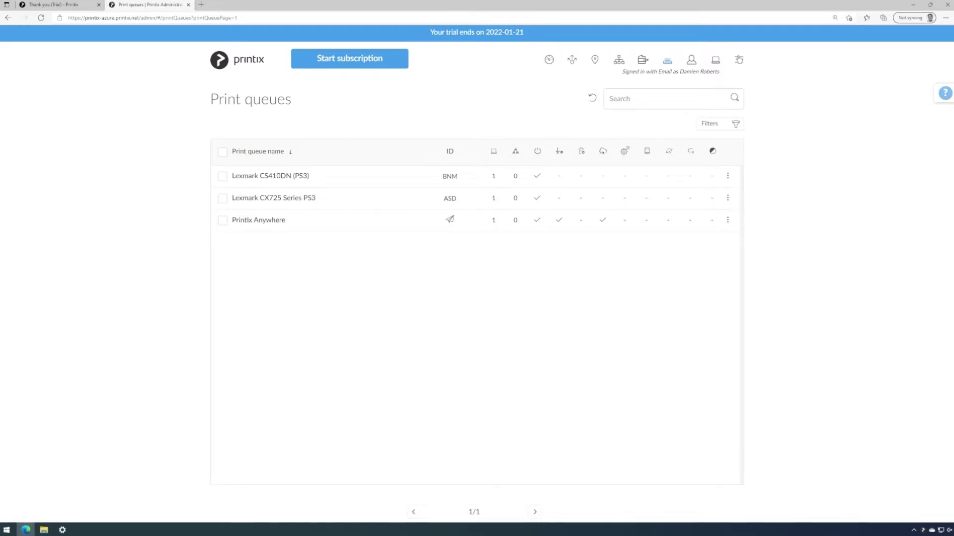
left_click(739, 60)
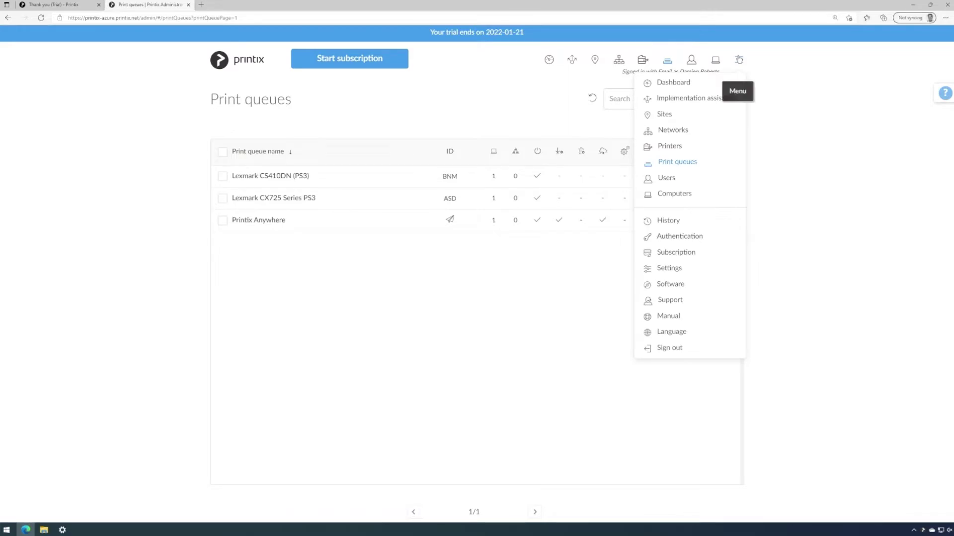
- In tenant settings, name queues without printer ID and disable default queue creation and queue conversion
left_click(675, 269)
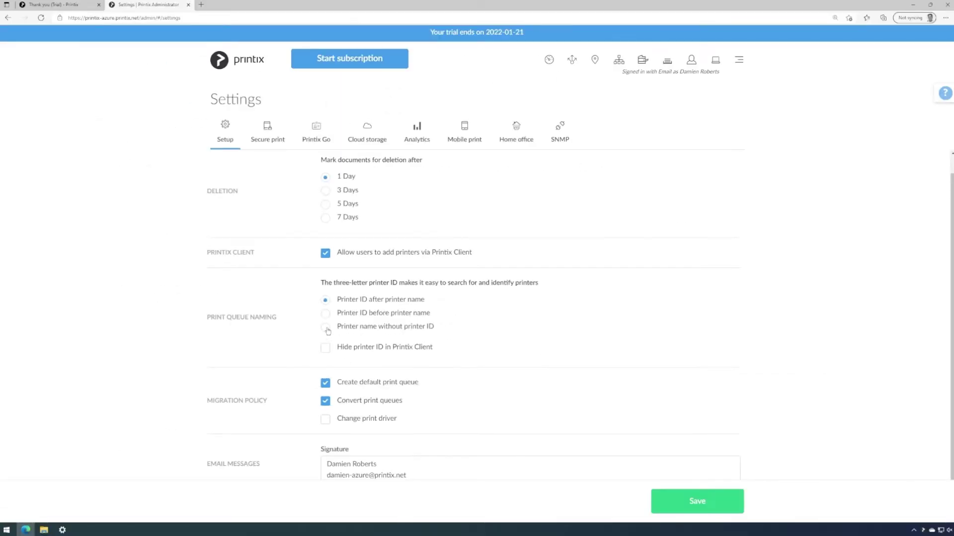
left_click(326, 328)
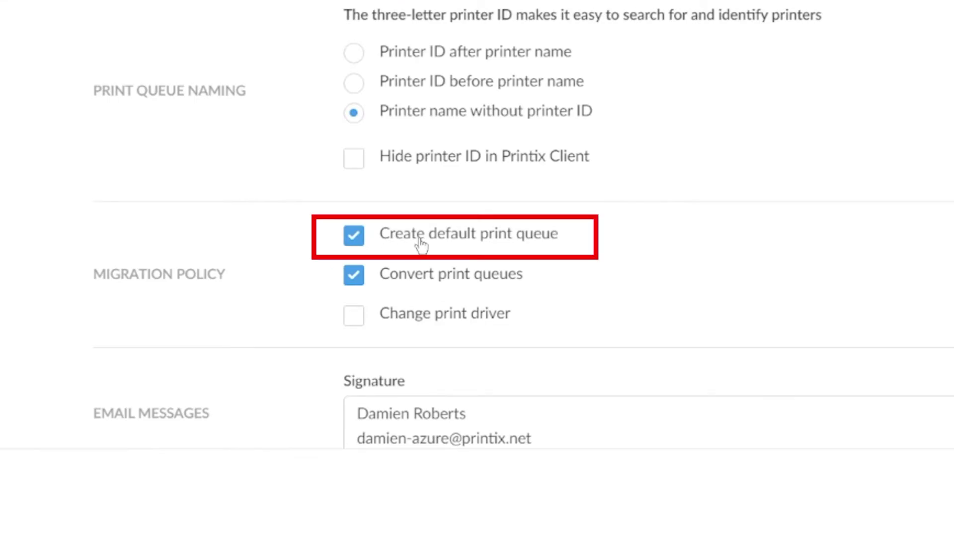
left_click(355, 239)
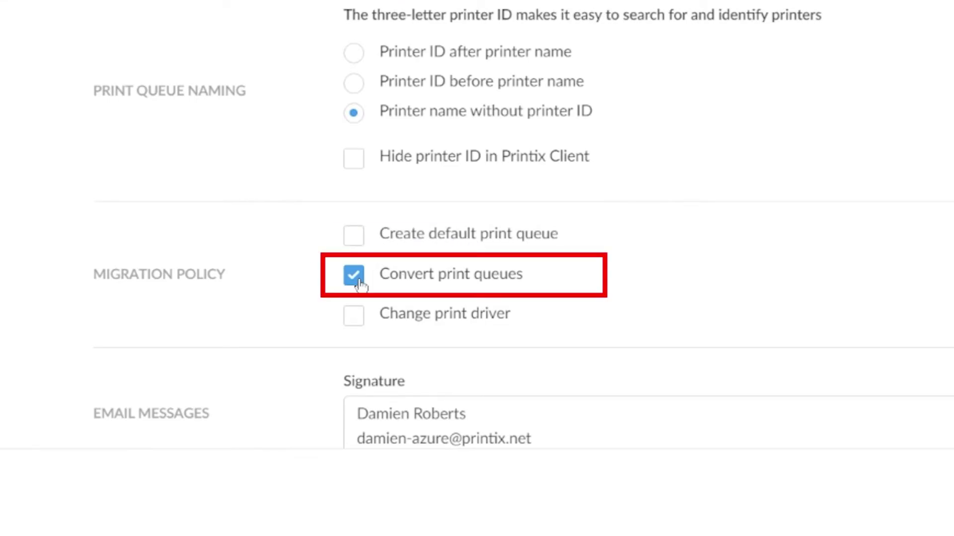
left_click(359, 281)
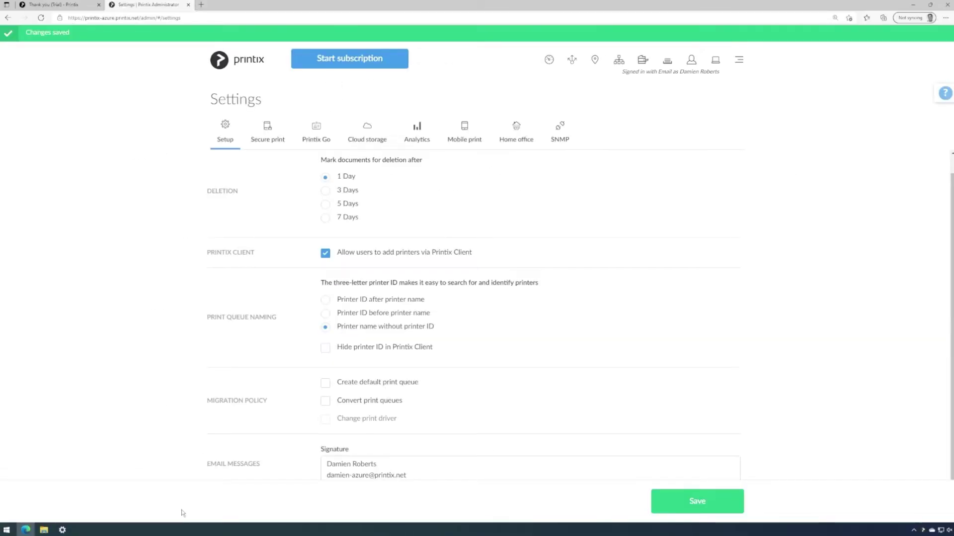
left_click(65, 530)
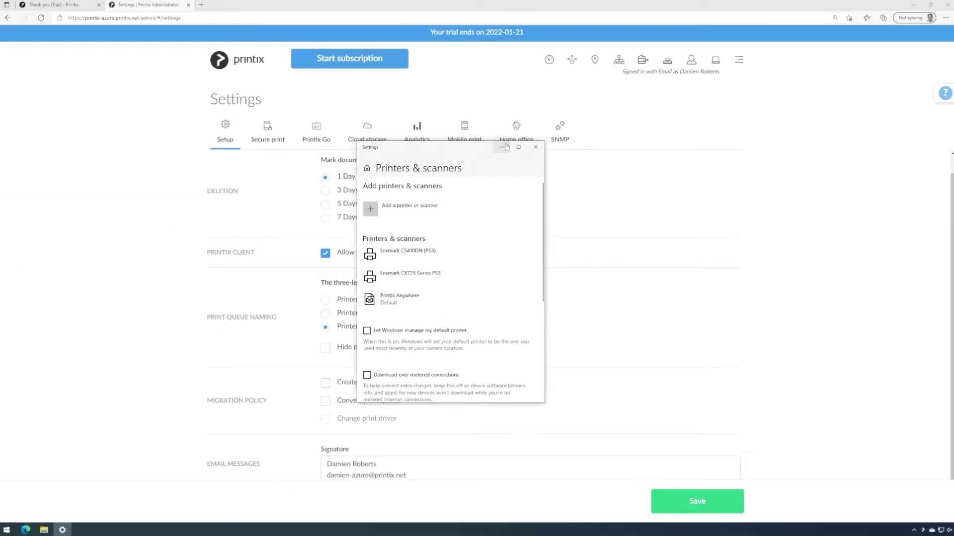
- Make the Printix Anywhere queue inactive with 'Add print queue automatically' unticked, and save
left_click(502, 147)
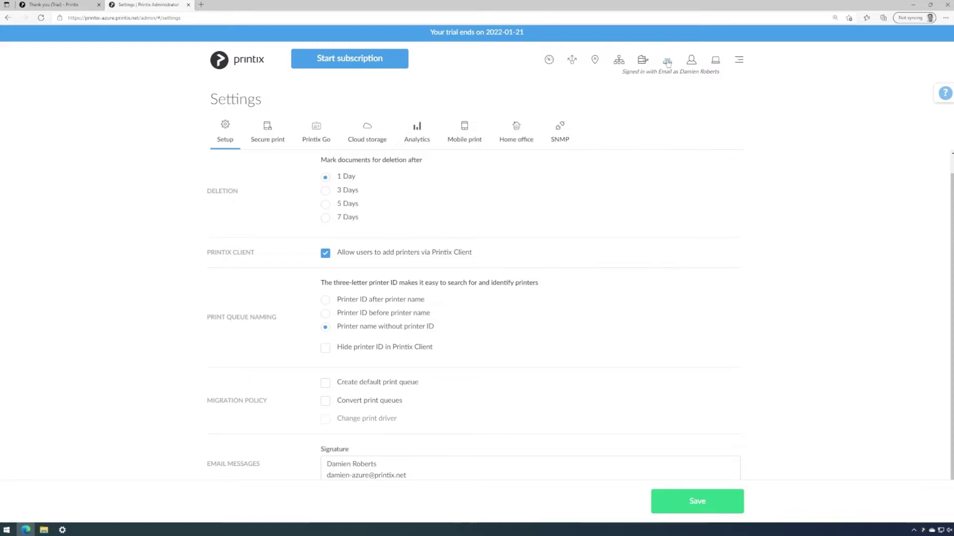
left_click(667, 61)
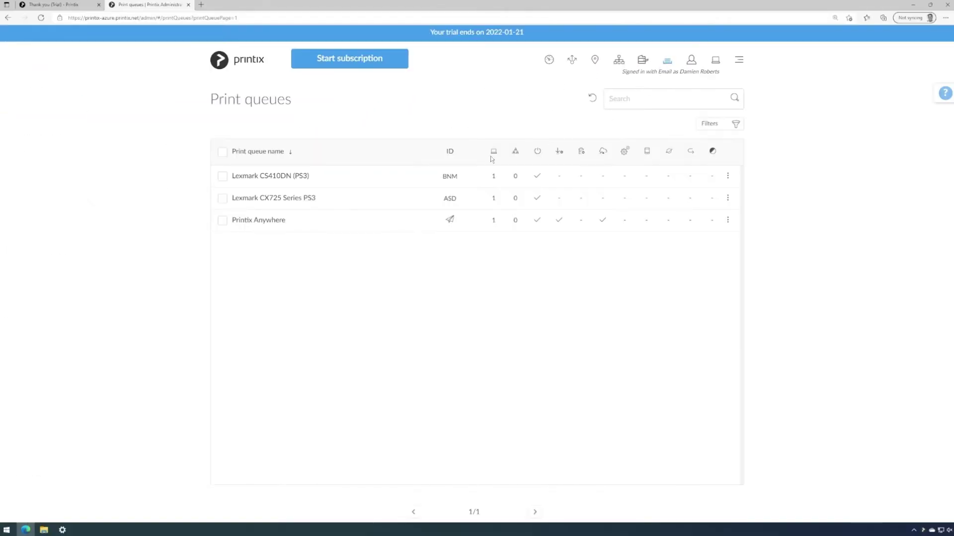
left_click(249, 222)
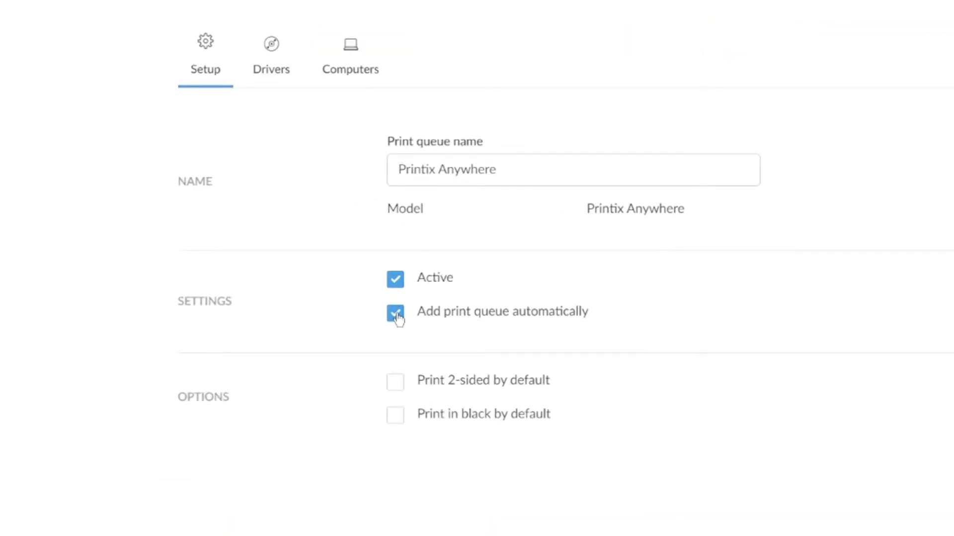
left_click(396, 314)
left_click(396, 281)
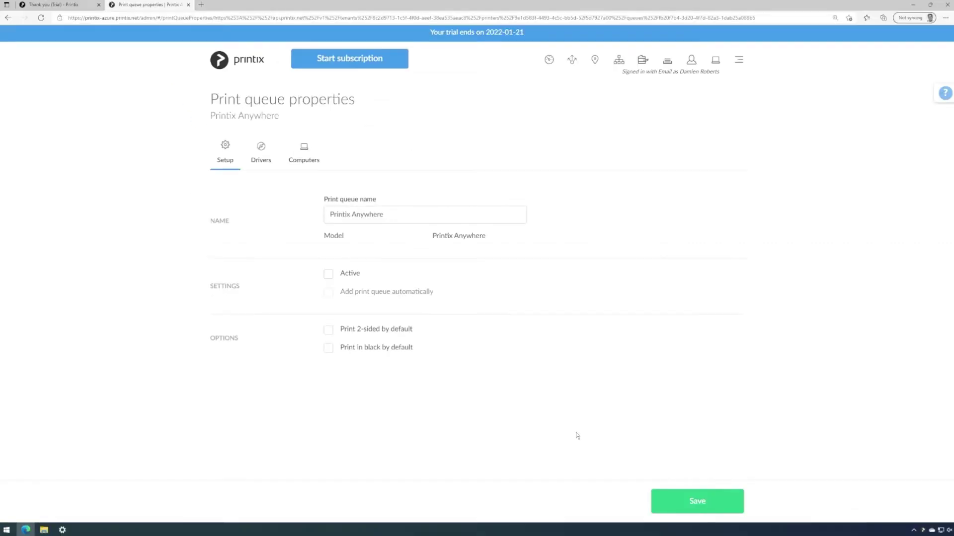
left_click(693, 502)
- Show the Computers list with laptop R2D2 on an unknown network beside the desktop
left_click(715, 62)
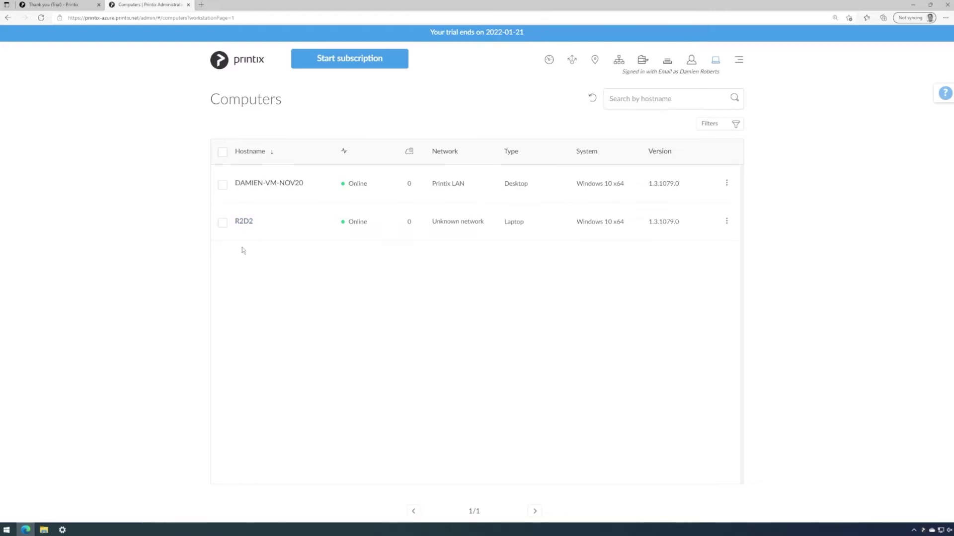
- Create a network named 'Guest WiFi' for laptop R2D2's gateway 192.168.179.1
left_click(244, 221)
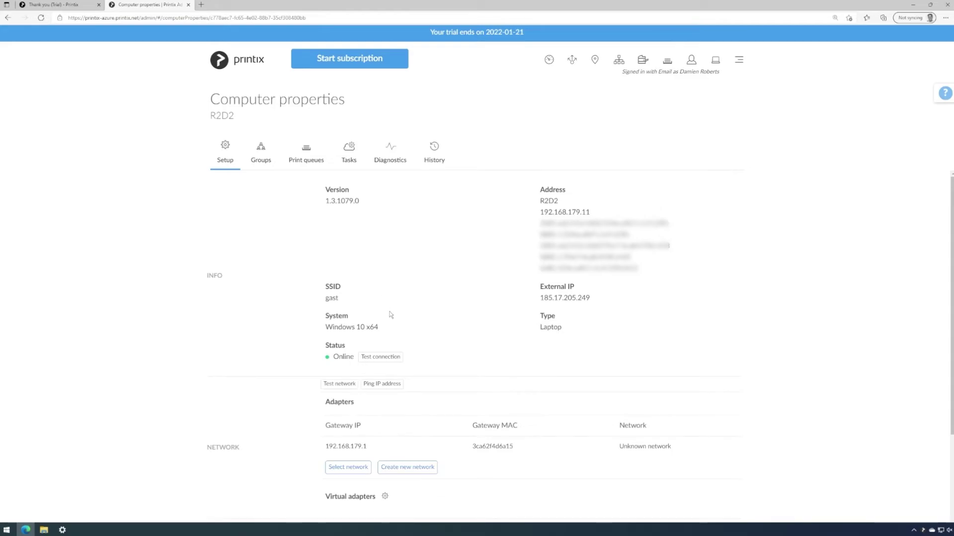
scroll(391, 314, "down", 3)
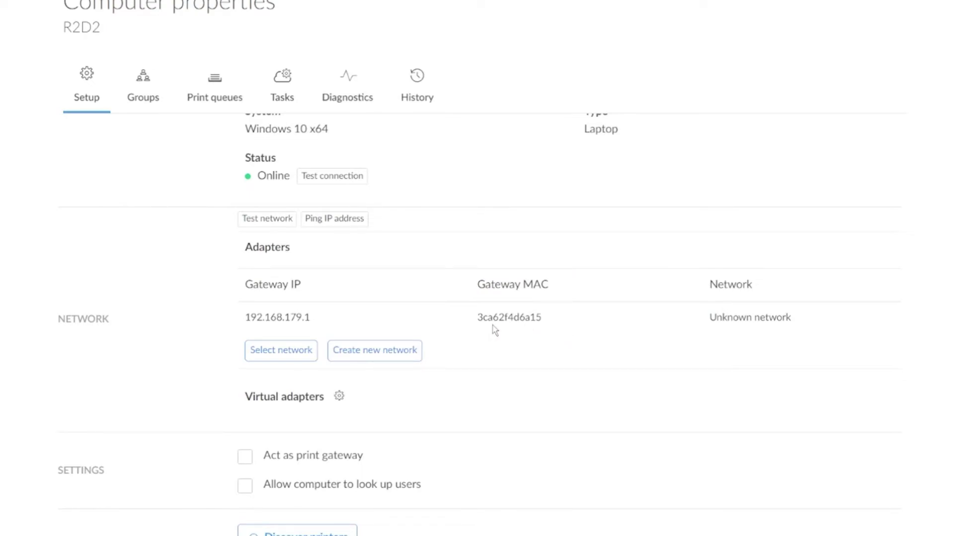
left_click(400, 354)
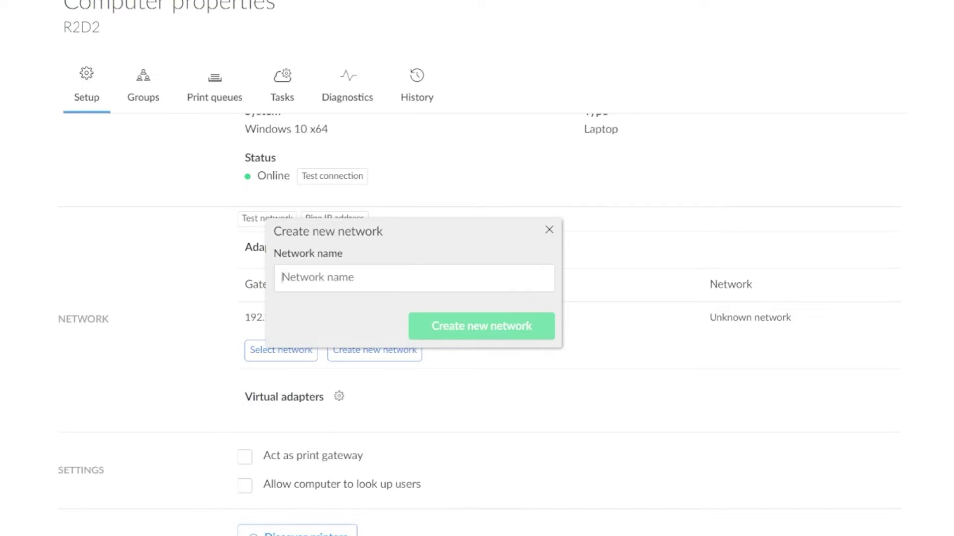
type("Guest WiFi")
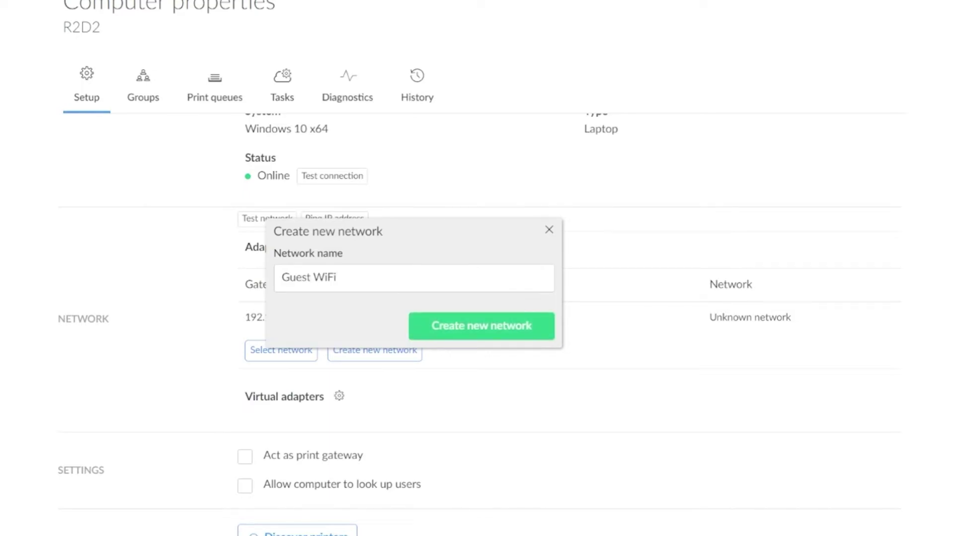
left_click(421, 326)
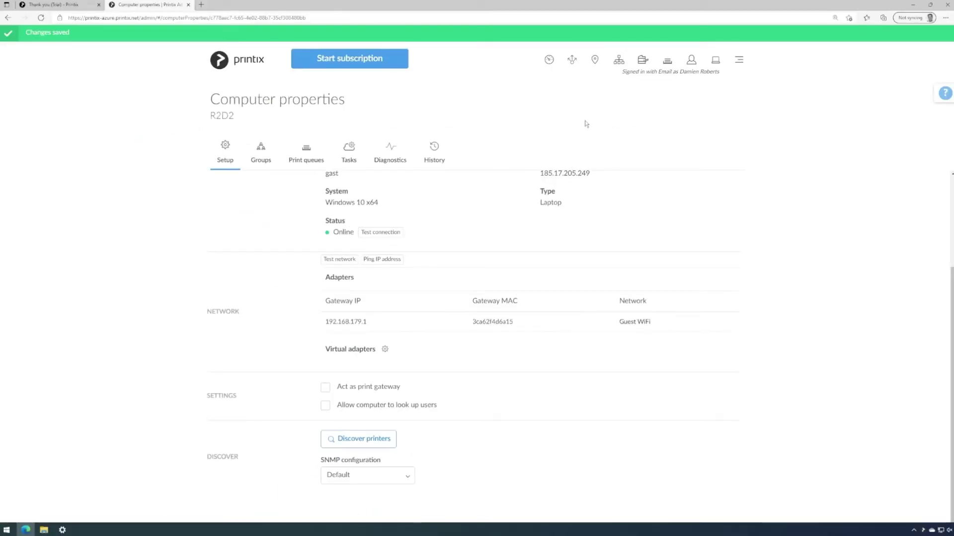
- Run printer discovery on Guest WiFi to add the Lexmark E460DN and HP Officejet Pro 8610
left_click(619, 61)
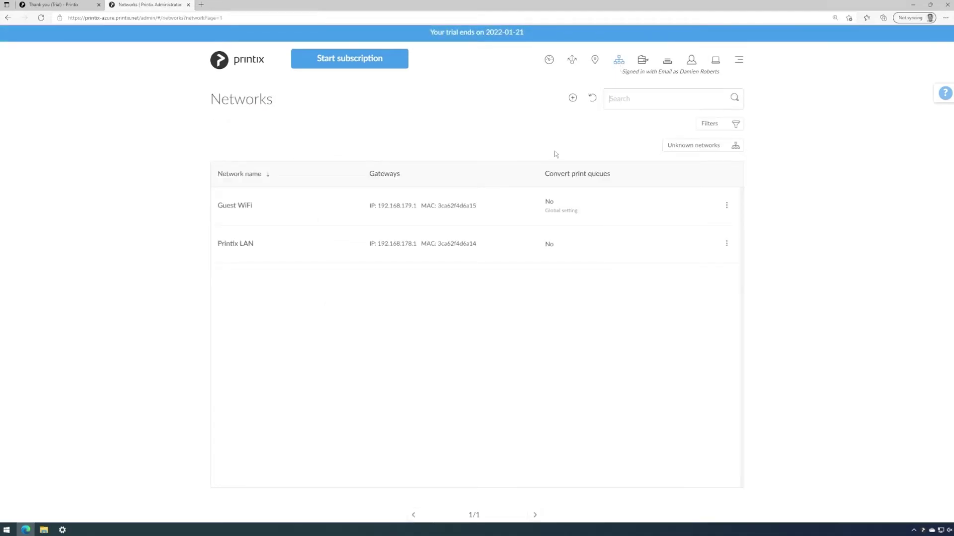
left_click(716, 60)
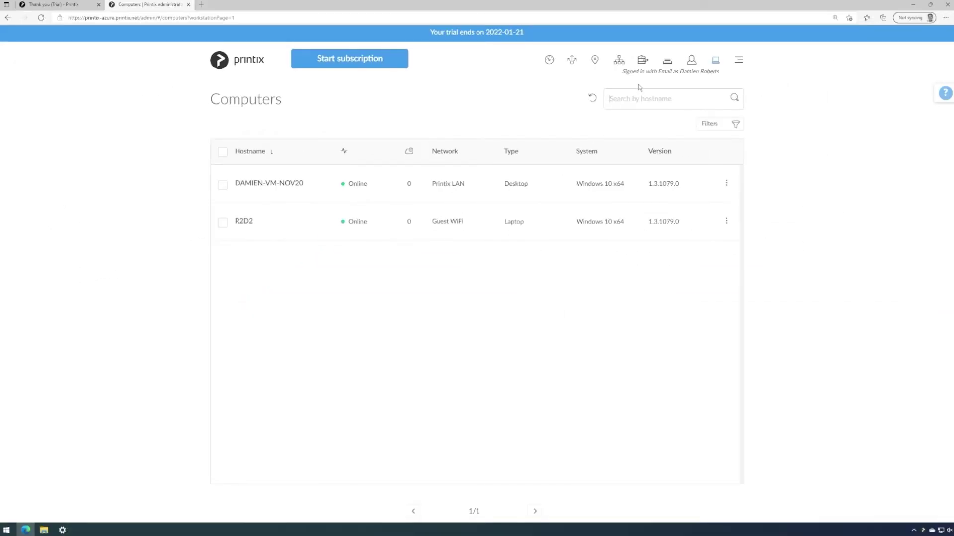
left_click(643, 61)
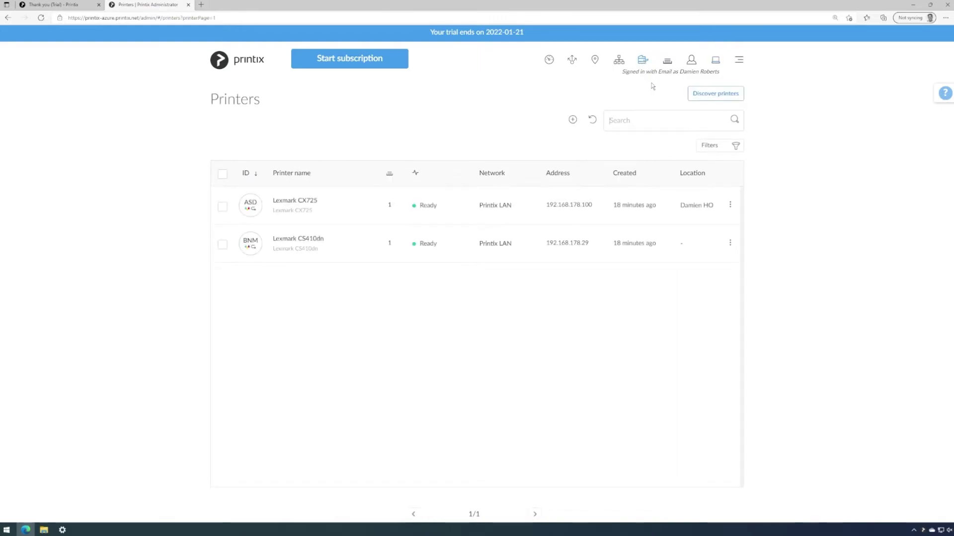
left_click(708, 96)
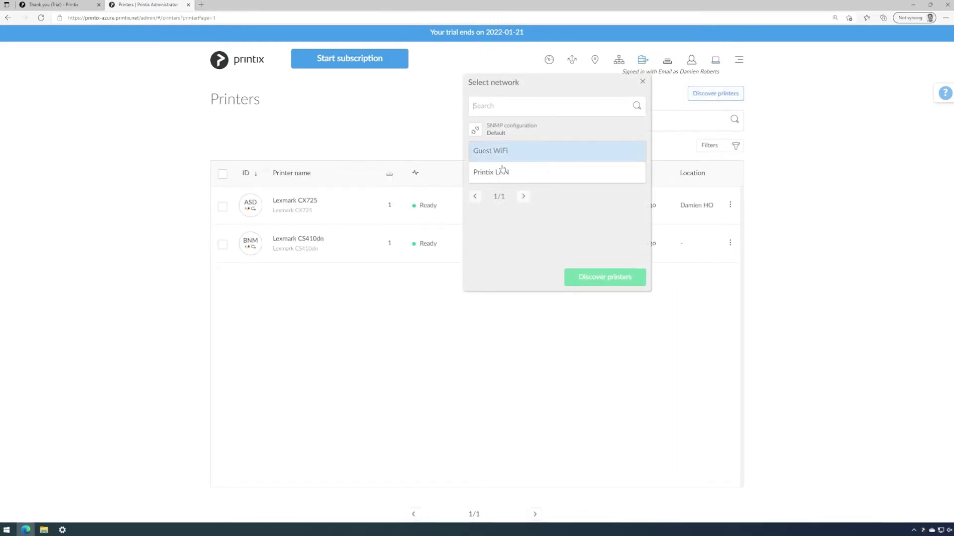
left_click(479, 153)
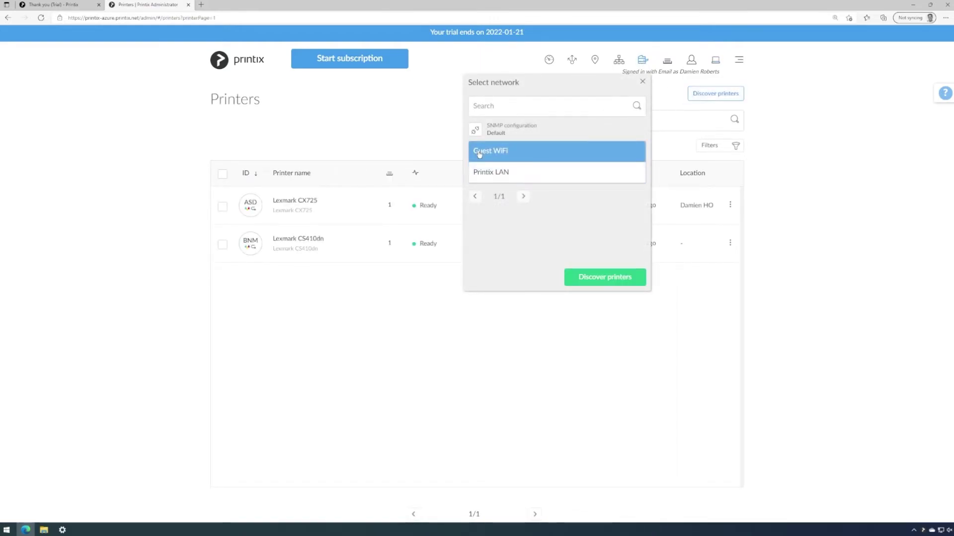
left_click(604, 276)
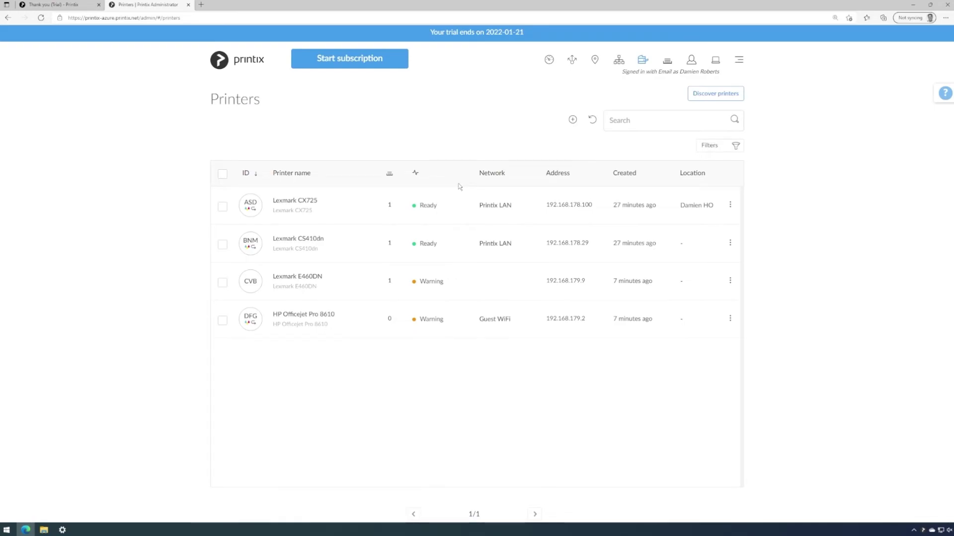
left_click(428, 282)
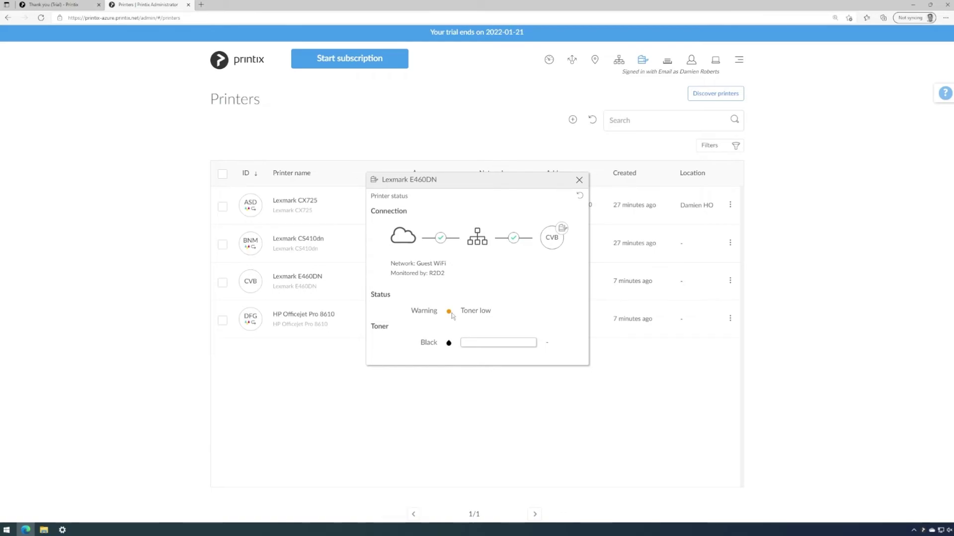
left_click(579, 180)
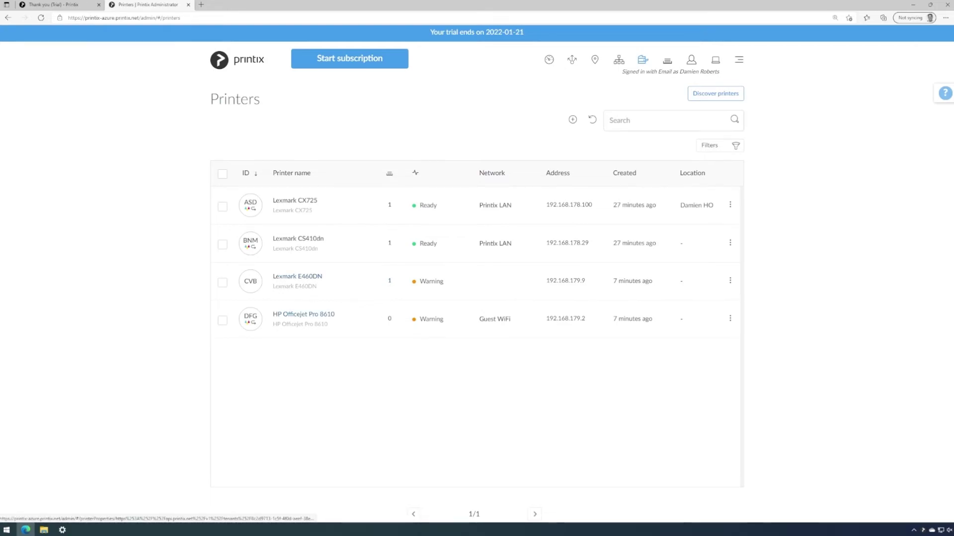
mouse_move(314, 321)
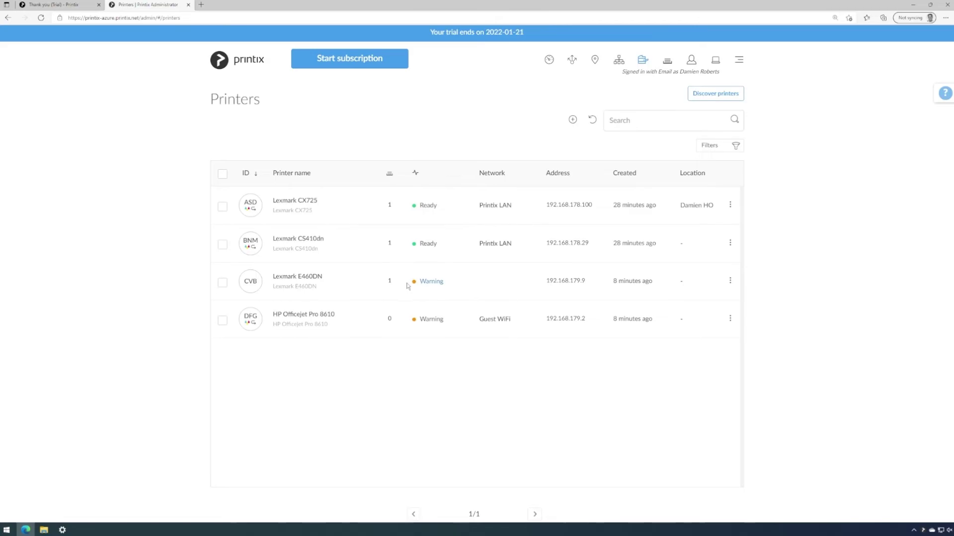
left_click(392, 287)
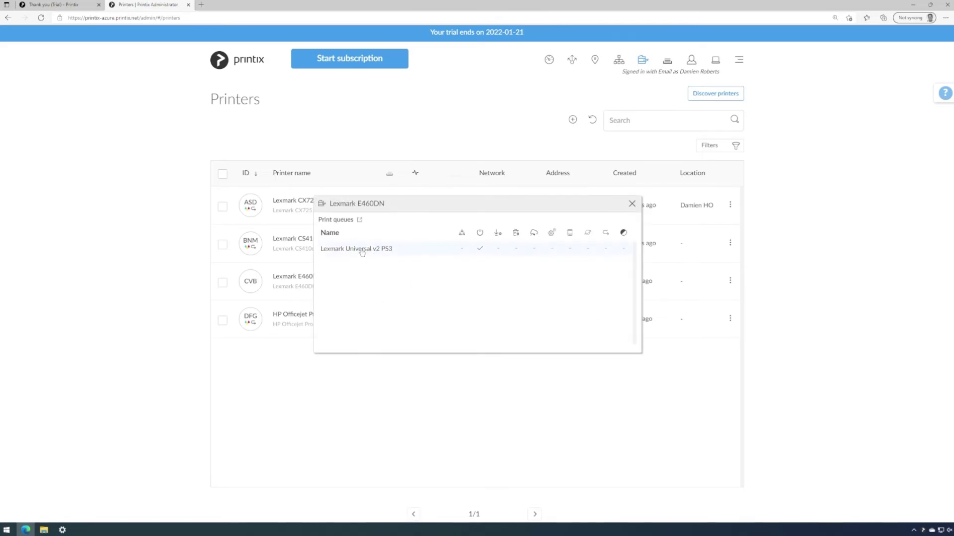
mouse_move(360, 253)
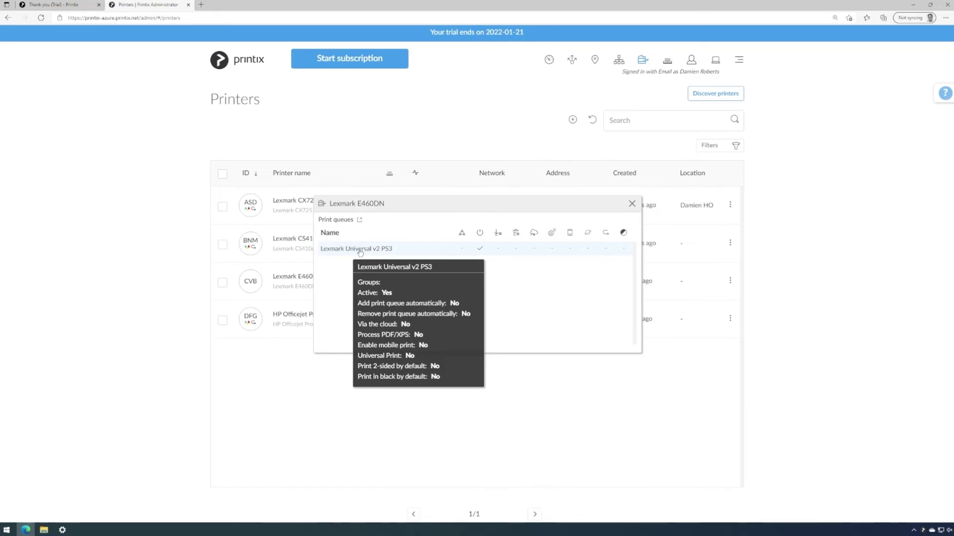
left_click(631, 204)
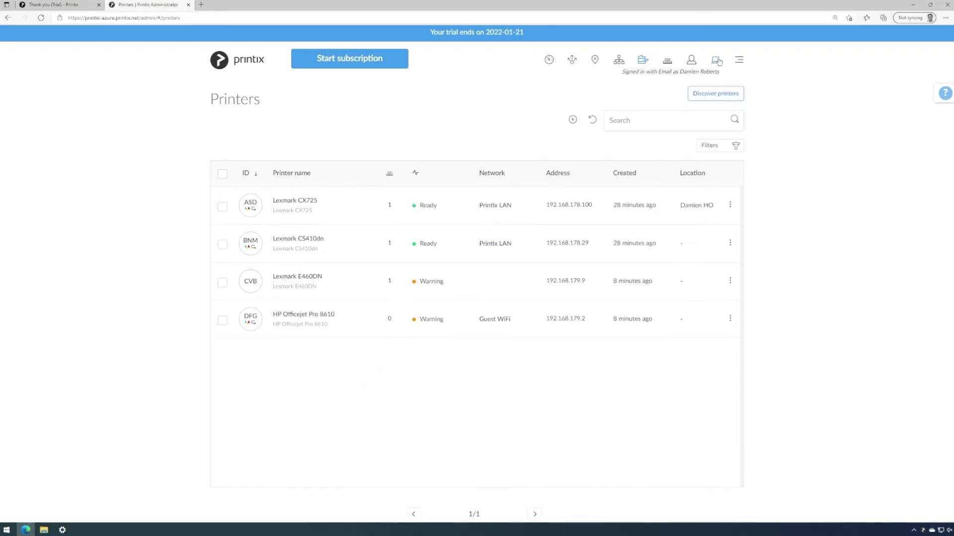
- Show R2D2's print queues, including the managed Lexmark Universal v2 PS3 queue (driver 2.9.1.0)
left_click(717, 60)
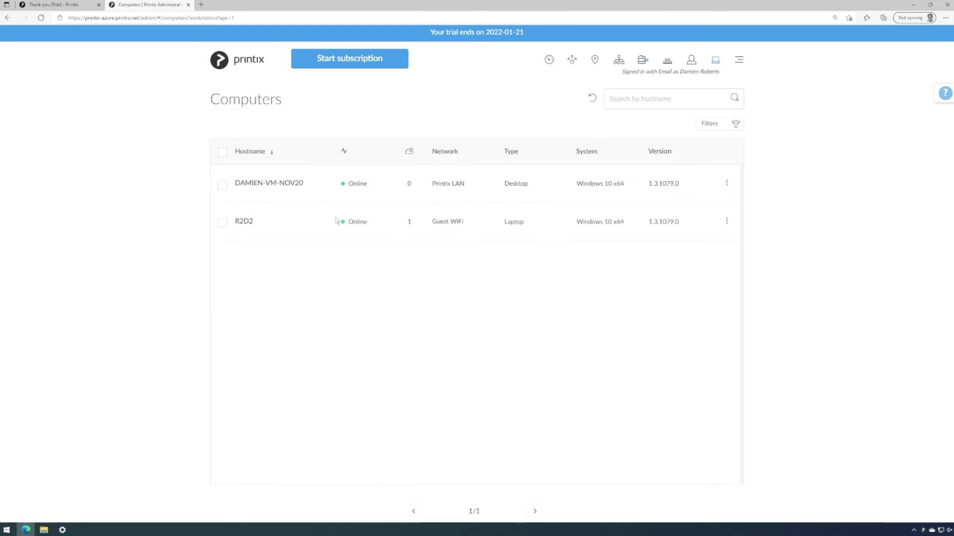
left_click(244, 225)
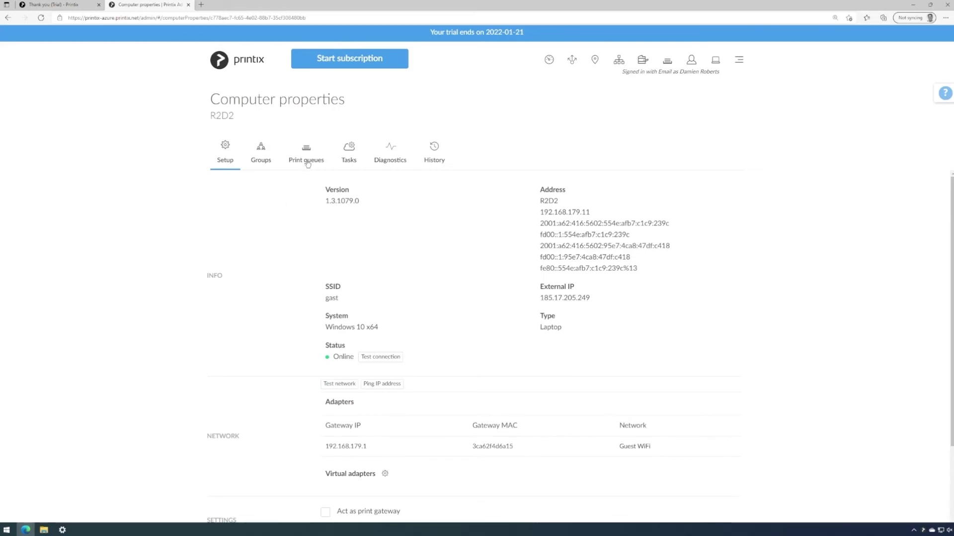
left_click(307, 162)
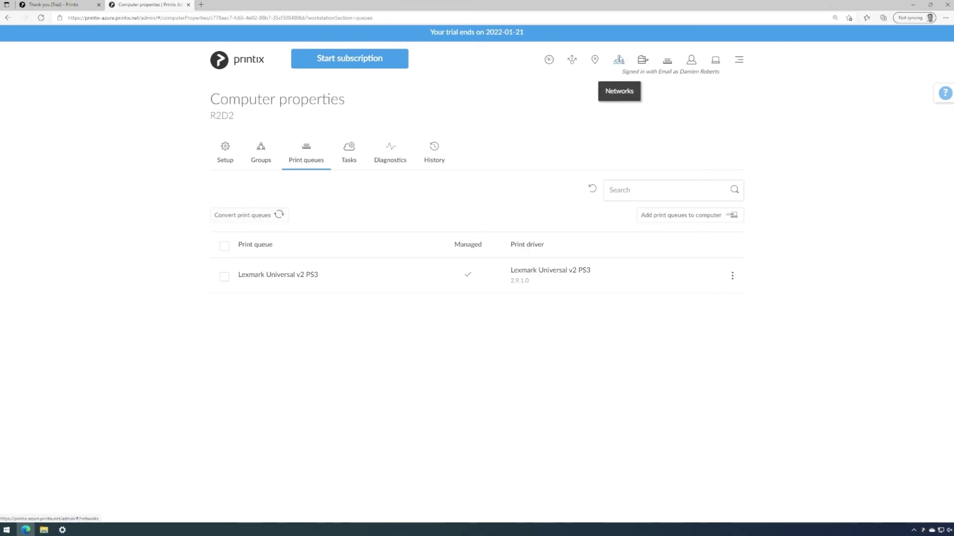
- Set the Guest WiFi network's Convert print queues option to Yes
left_click(618, 62)
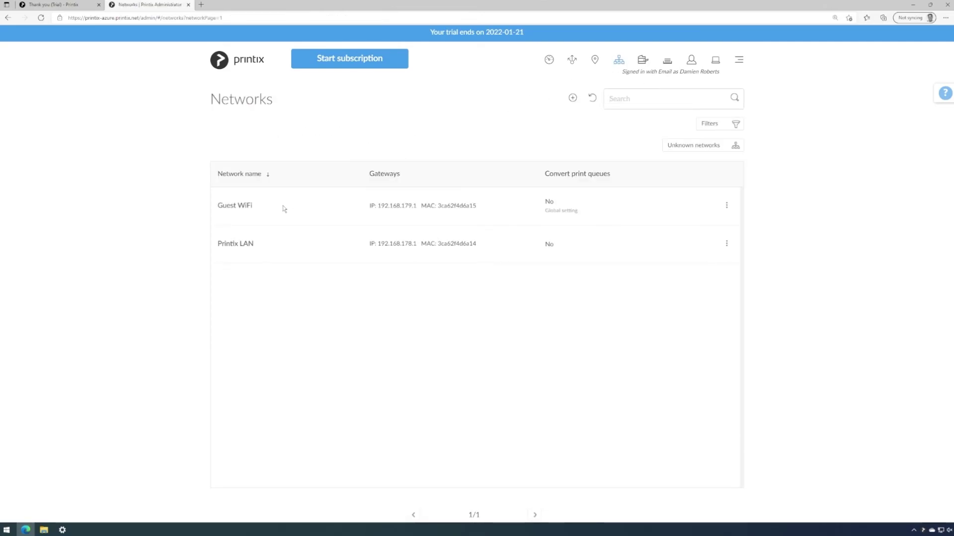
left_click(246, 209)
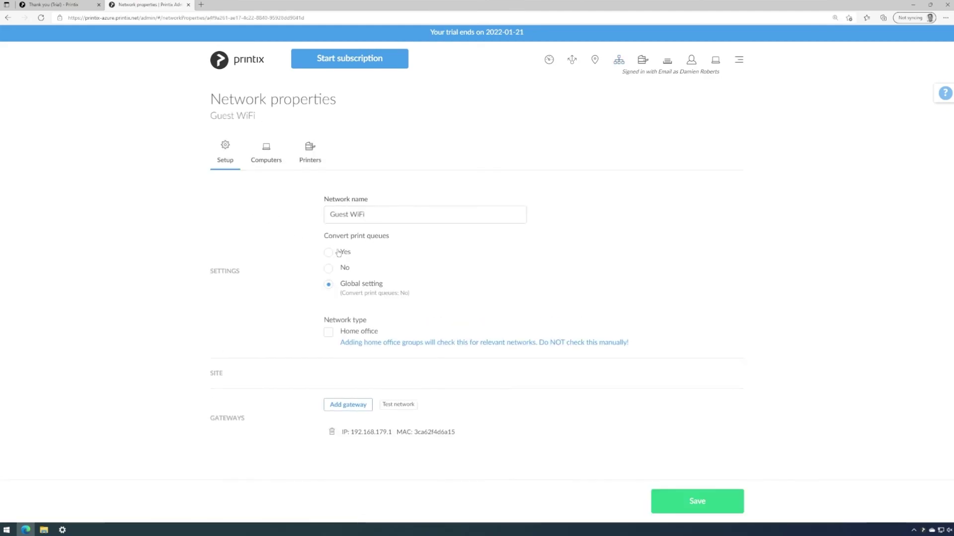
left_click(327, 284)
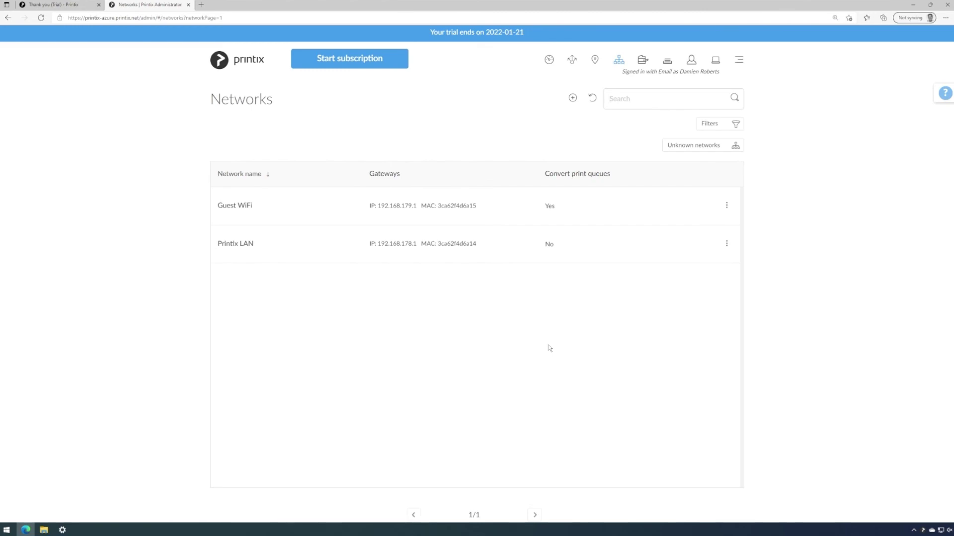
- Show the Subscription page's Billing tab with billing information and credit card sections
left_click(345, 62)
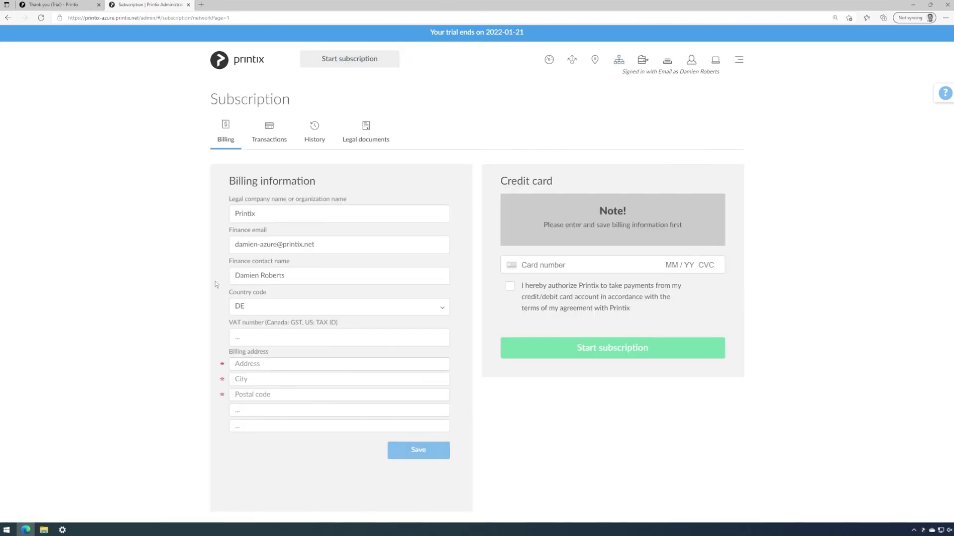